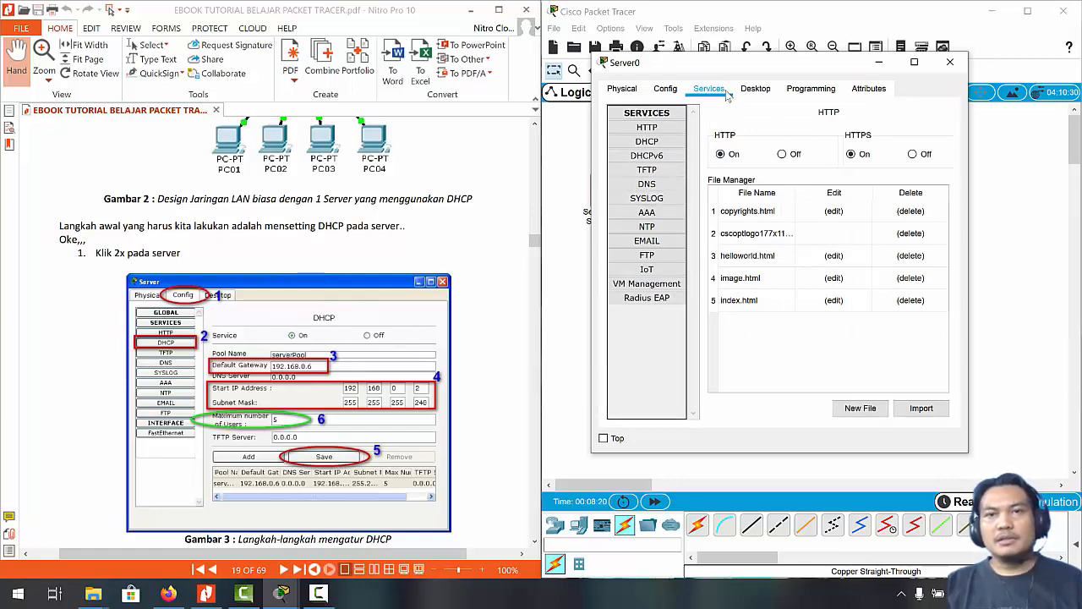
Step: Turn on the DHCP service on Server0 and set the pool's default gateway to 192.168.0.6
left_click(655, 146)
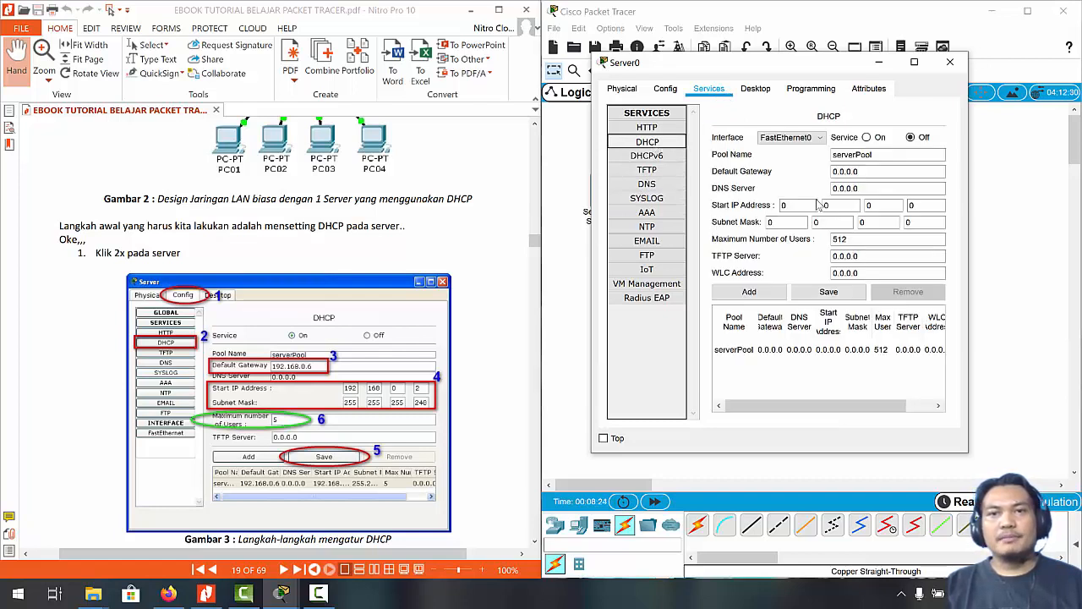
left_click(867, 137)
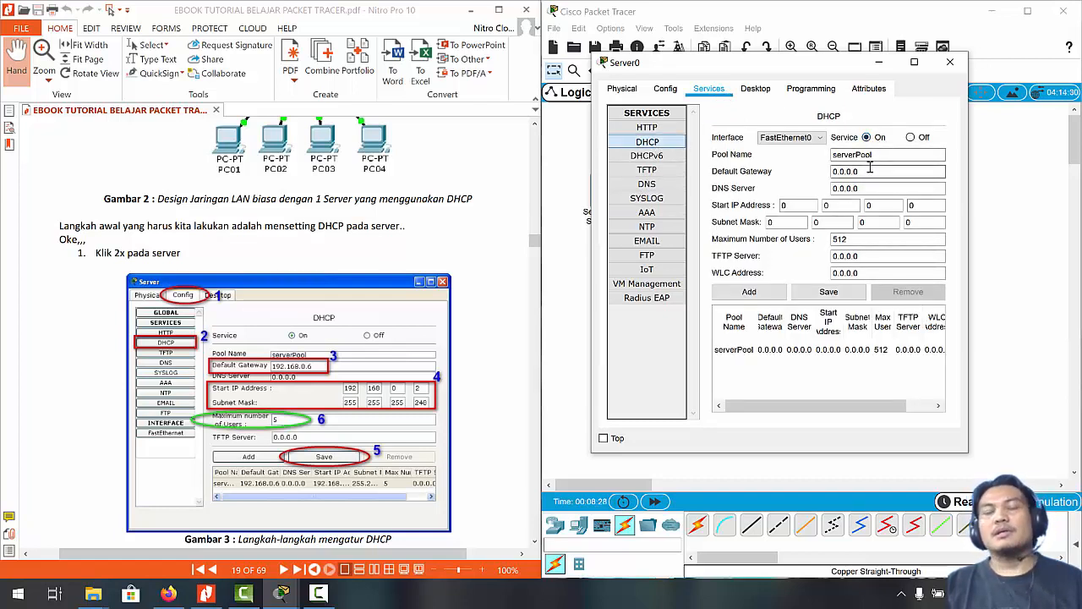
left_click(820, 140)
left_click(820, 139)
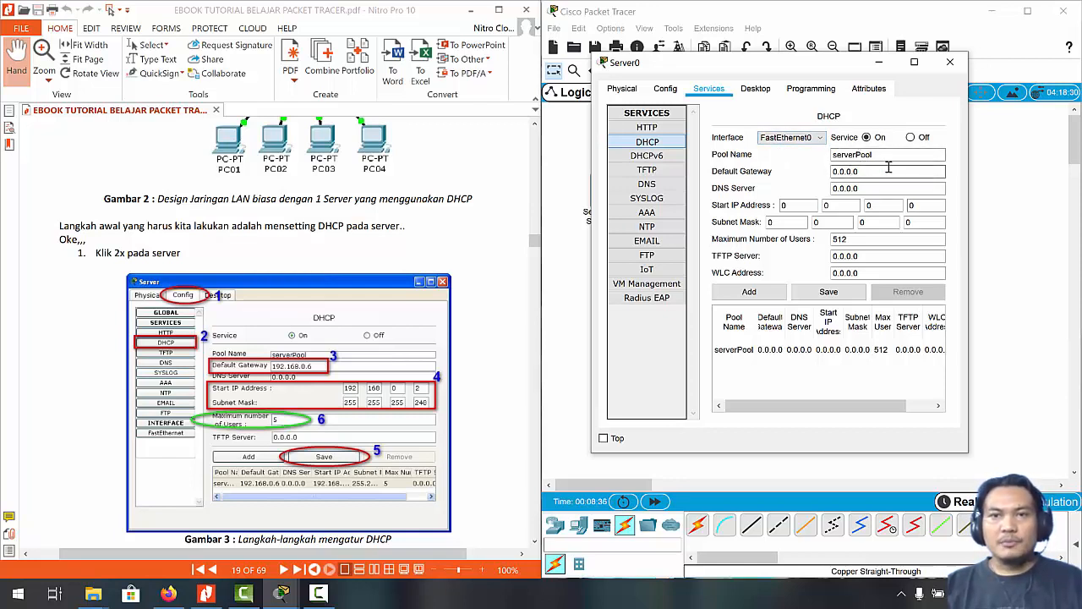
left_click_drag(873, 172, 809, 173)
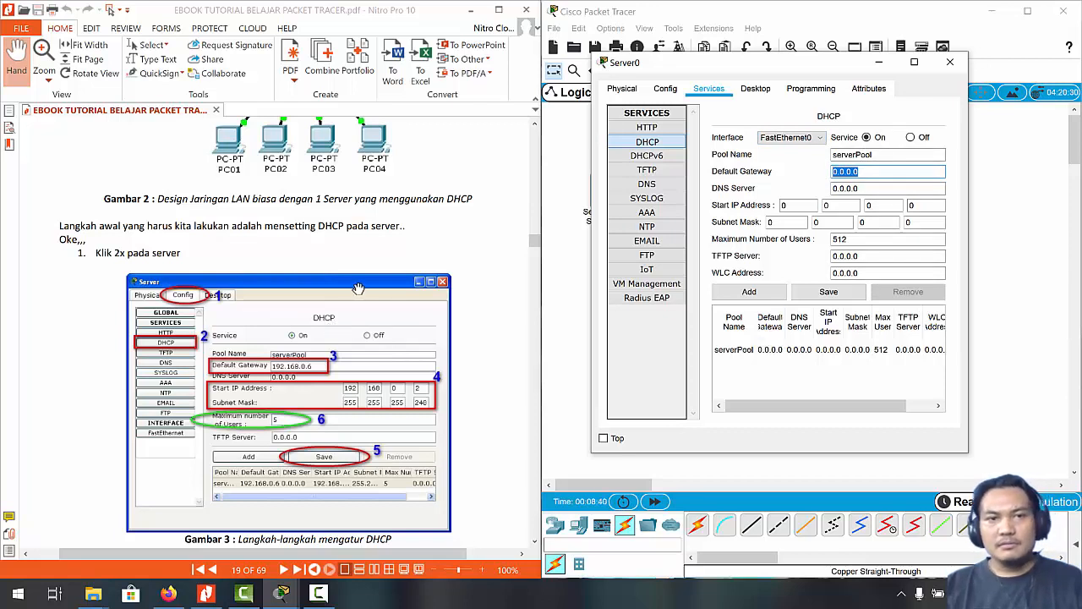
type("1")
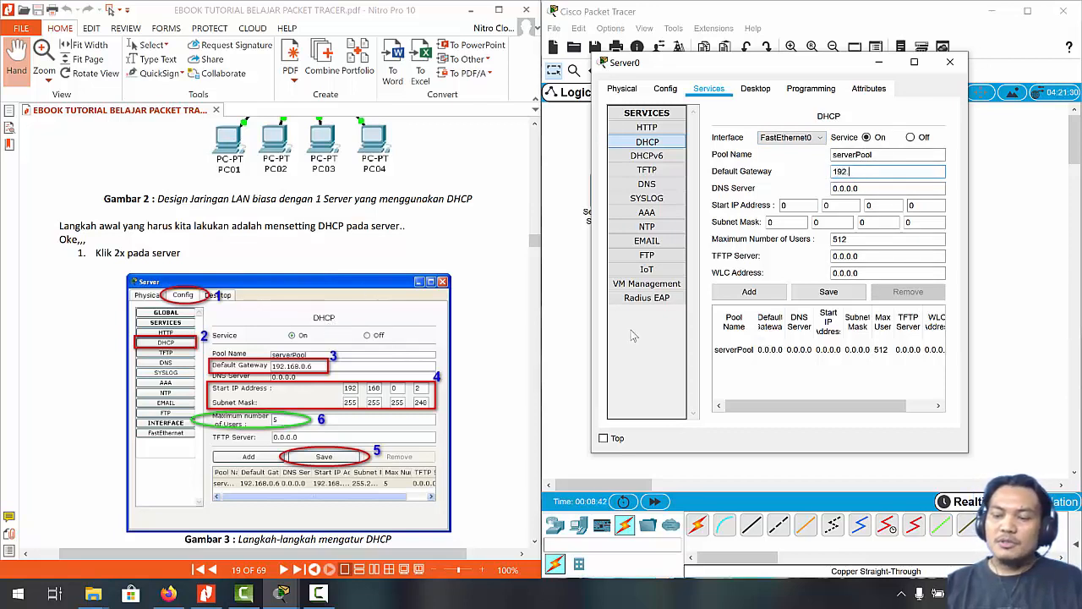
type("92.168.0.6")
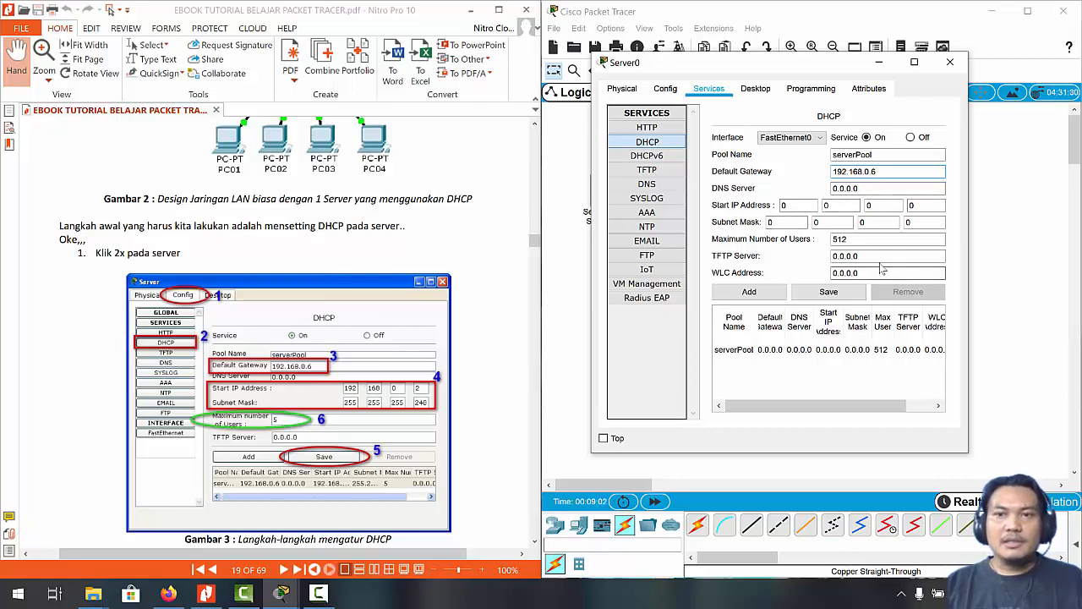
Step: Set the DHCP pool's start IP address to 192.168.0.2
left_click(794, 208)
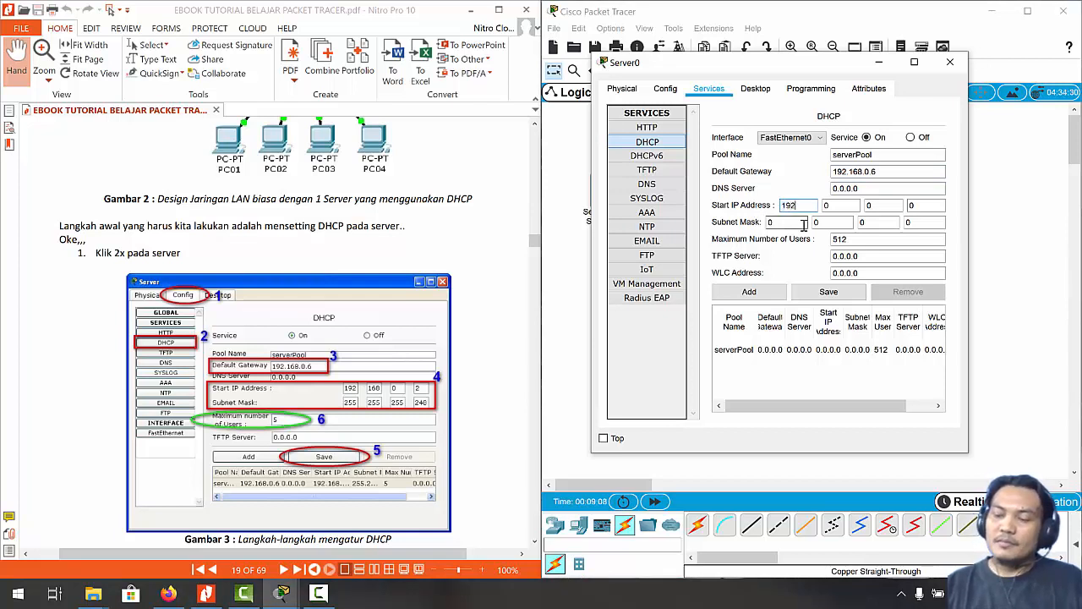
left_click(827, 204)
type("168")
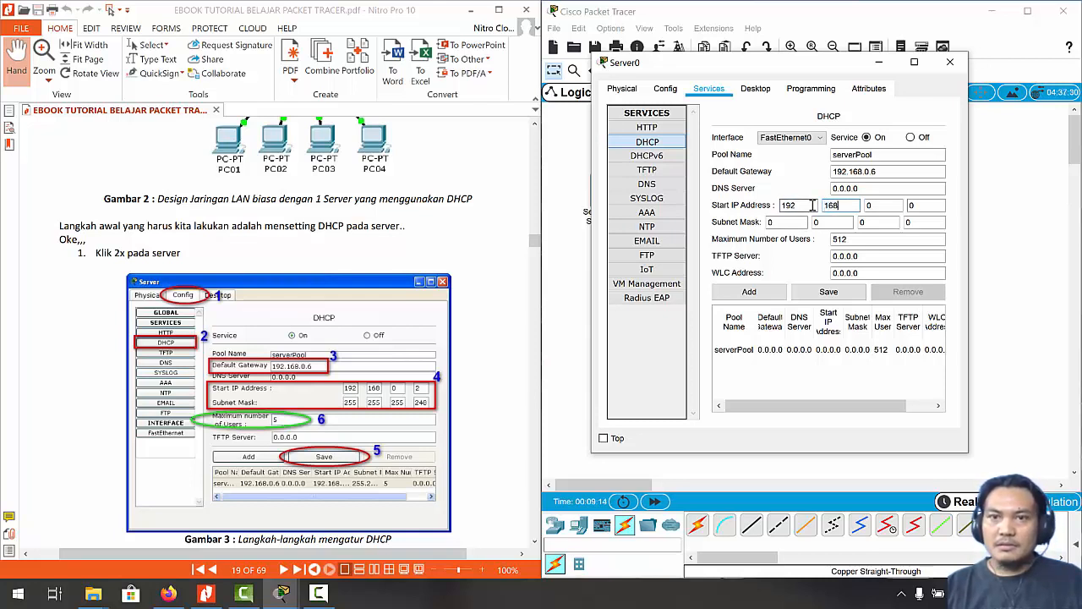
left_click(882, 205)
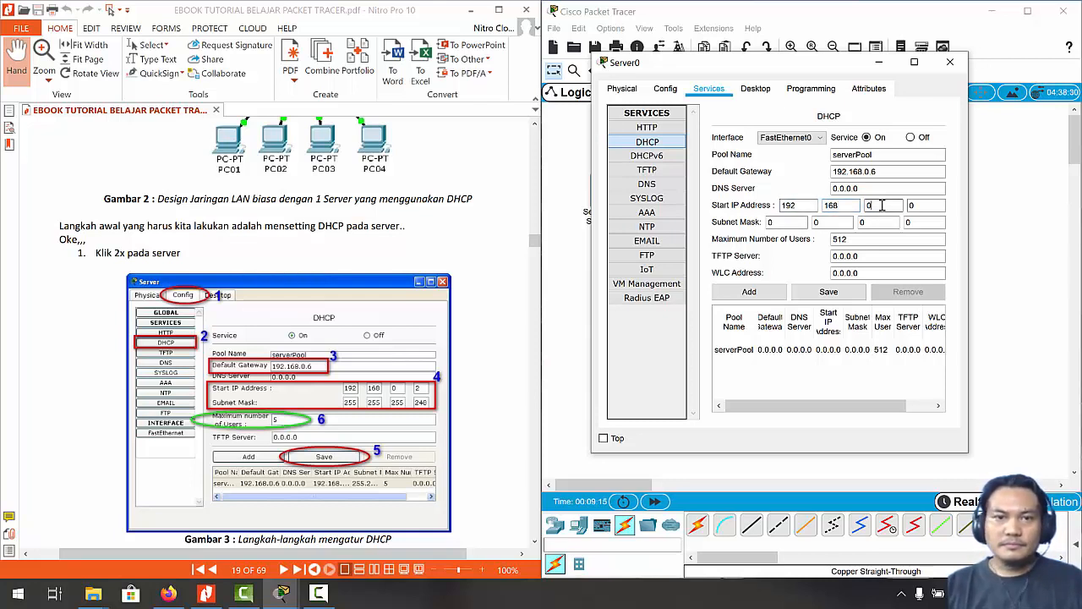
left_click(937, 205)
left_click_drag(937, 205, 896, 208)
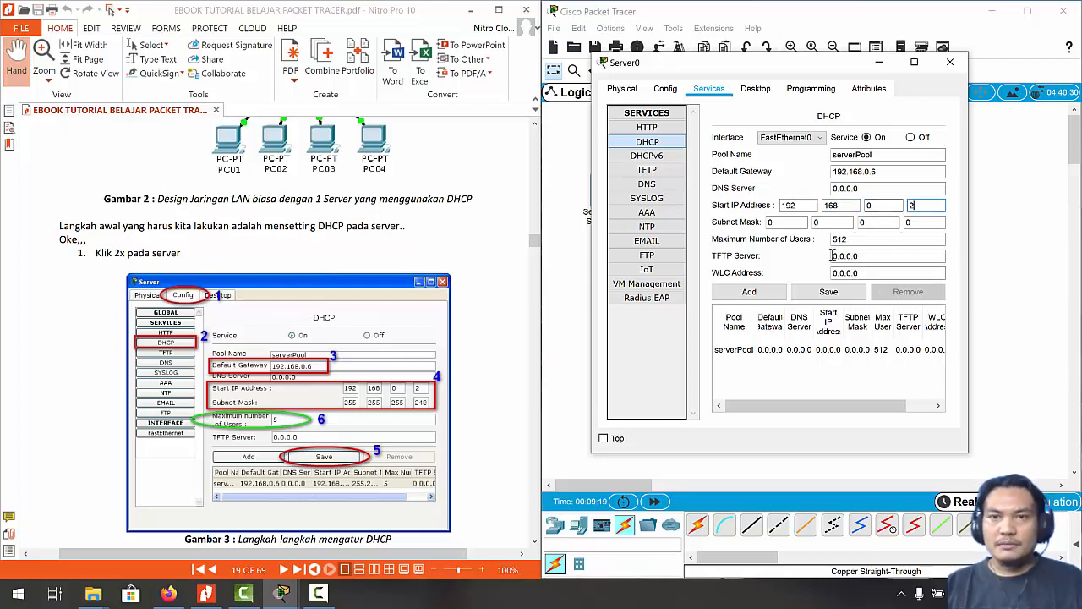
Step: Set the DHCP pool's subnet mask to 255.255.255.248
left_click(776, 223)
left_click_drag(756, 222, 749, 224)
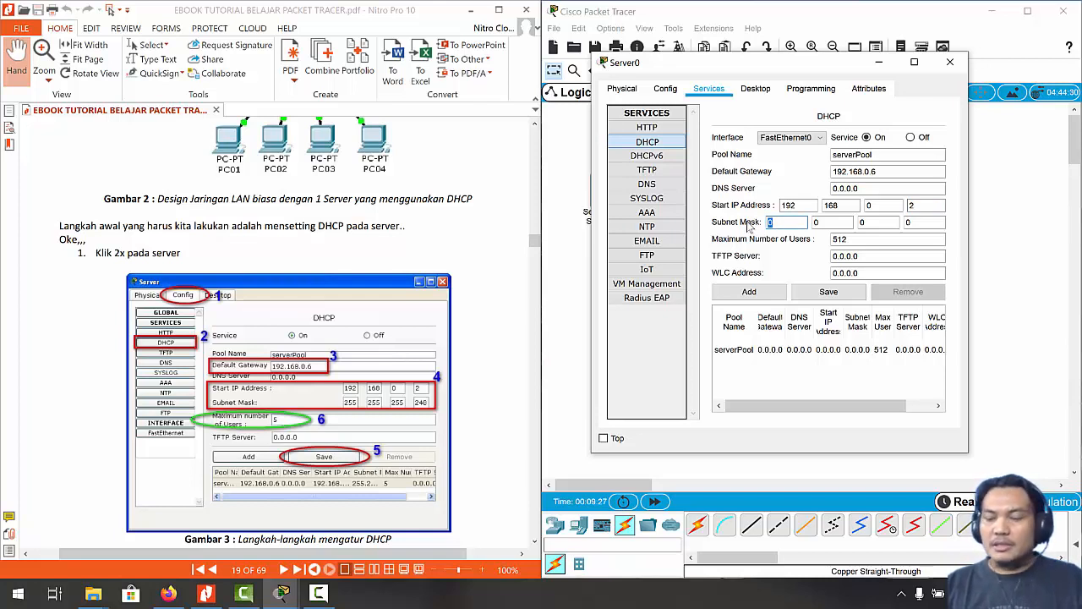
type("255")
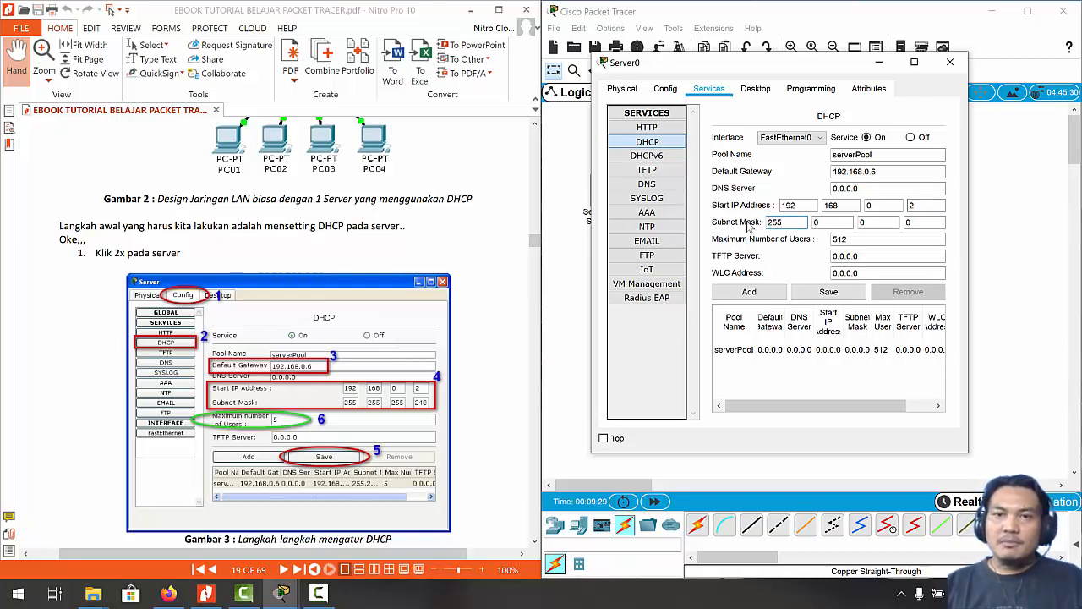
double_click(826, 223)
type("255")
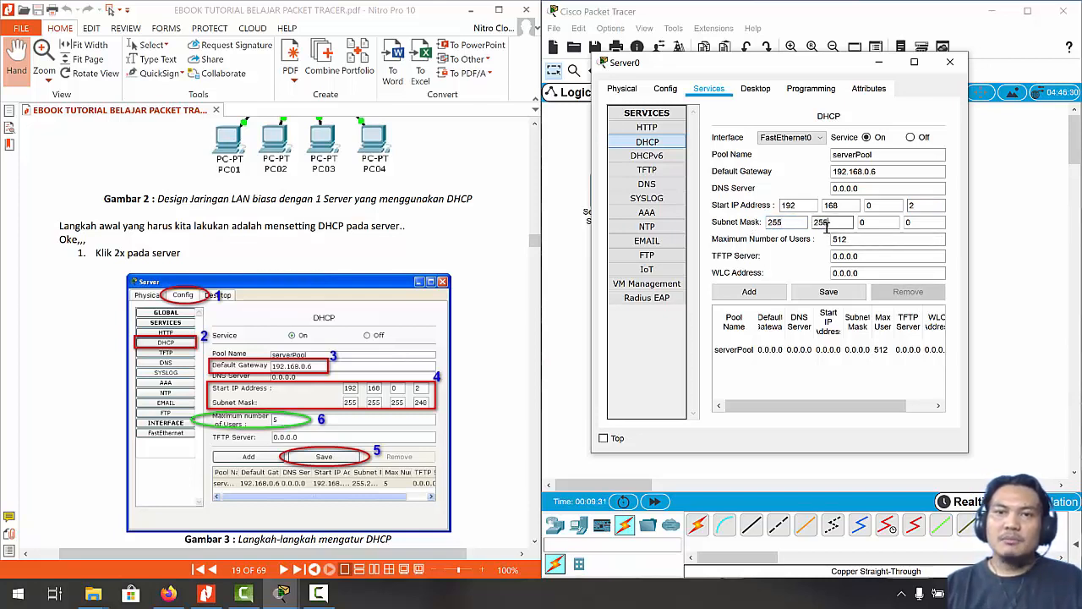
key("Tab")
type("255")
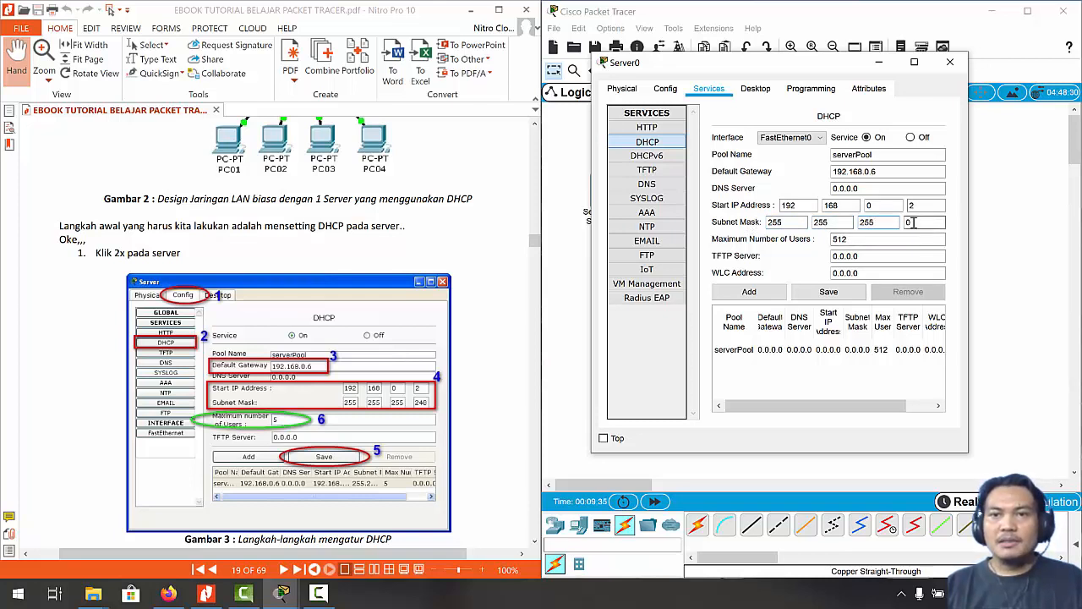
key("Tab")
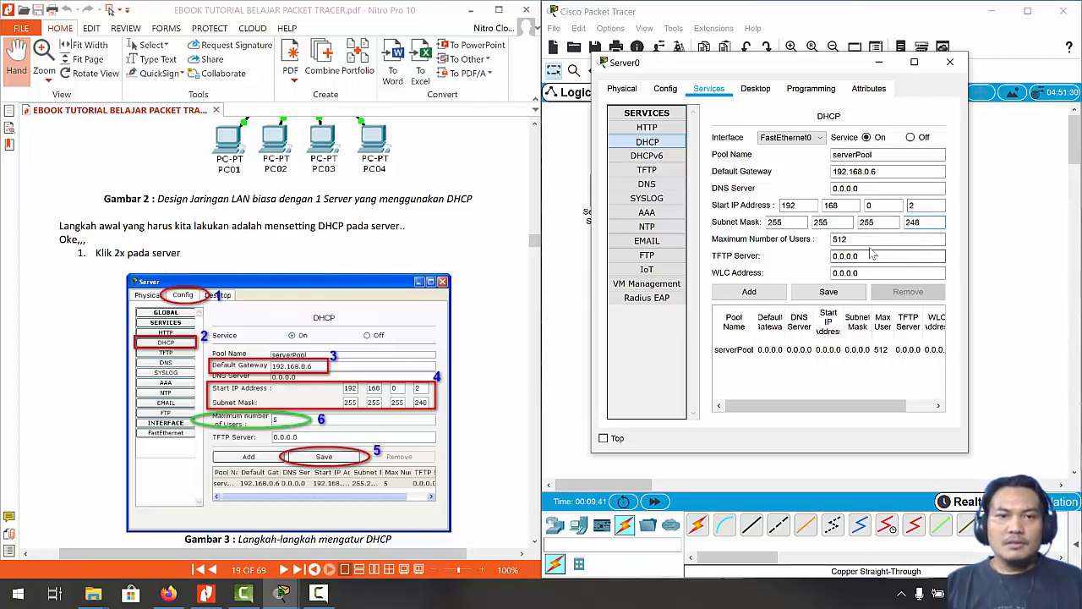
Step: Limit the DHCP pool to a maximum of 5 users and save the pool settings
left_click_drag(869, 244, 807, 240)
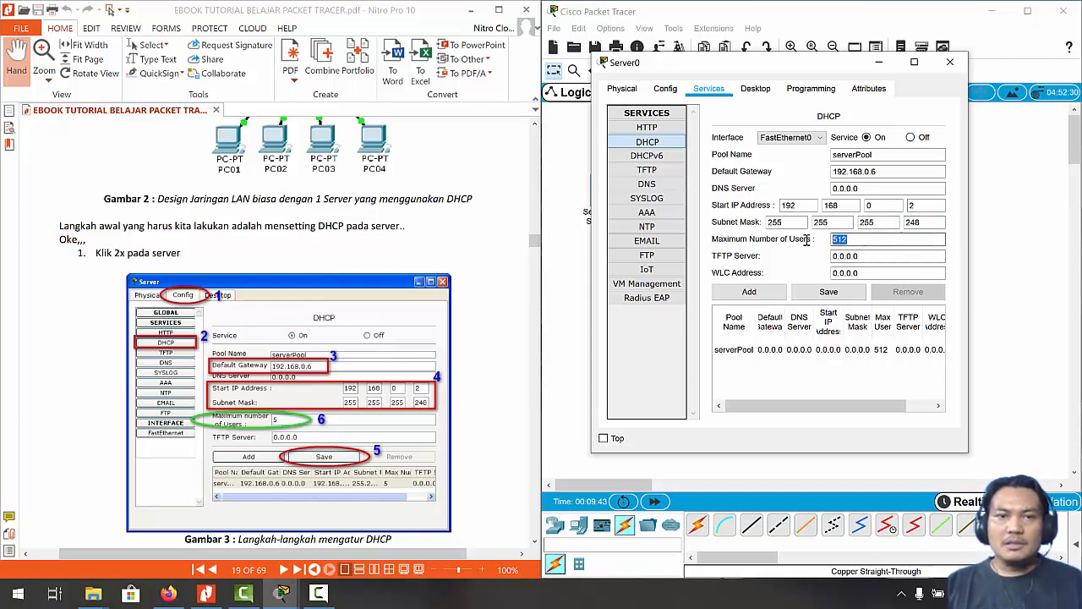
type("5")
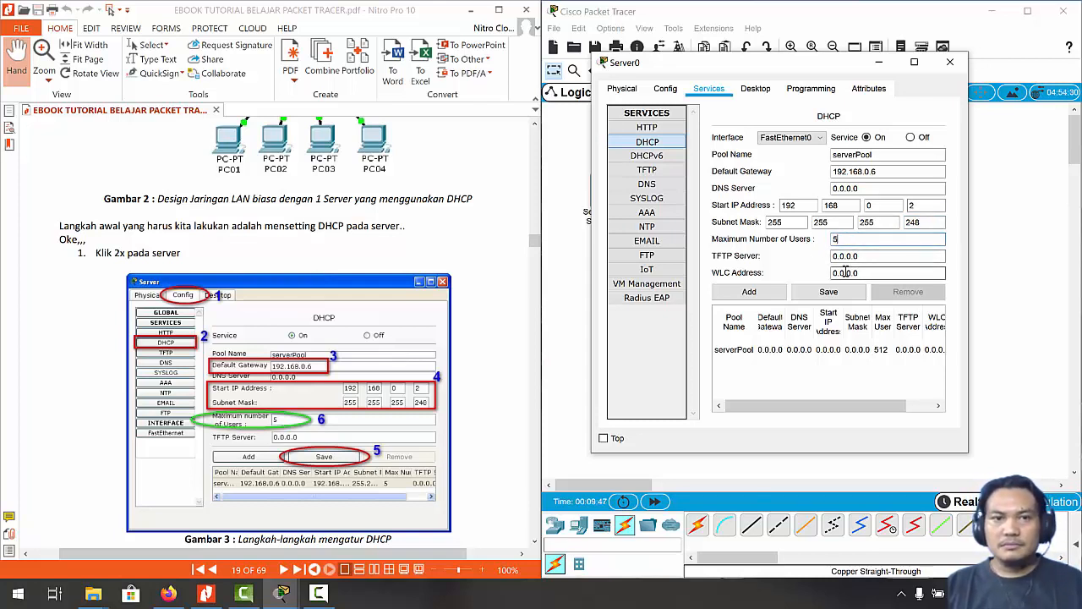
left_click(825, 292)
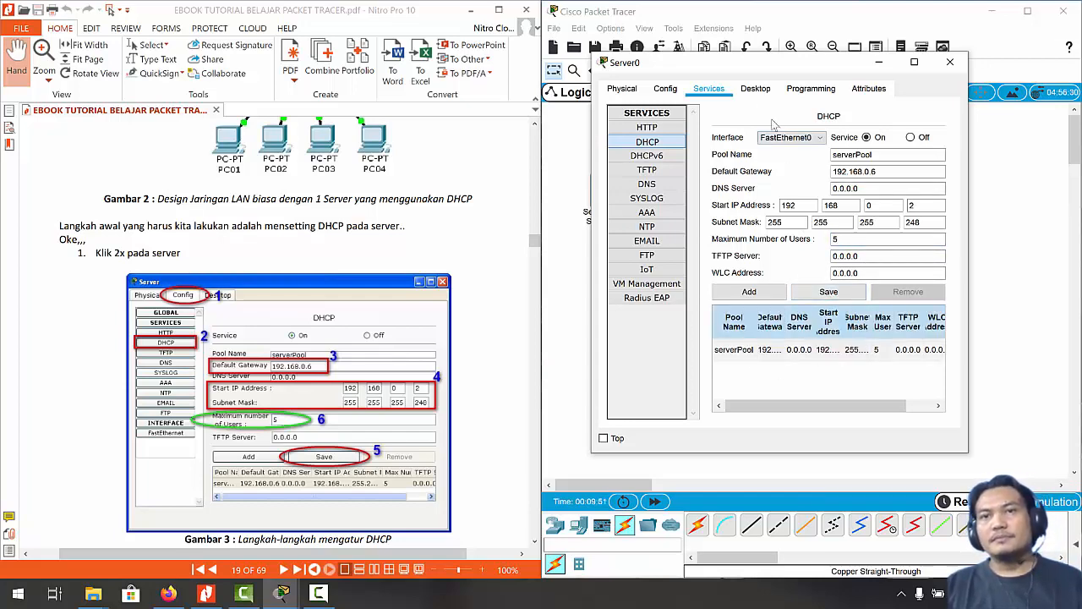
Step: Give Server0 the static IP address 192.168.0.1 with subnet mask 255.255.255.248 in its IP configuration
left_click(755, 88)
scroll(307, 343, "down", 4)
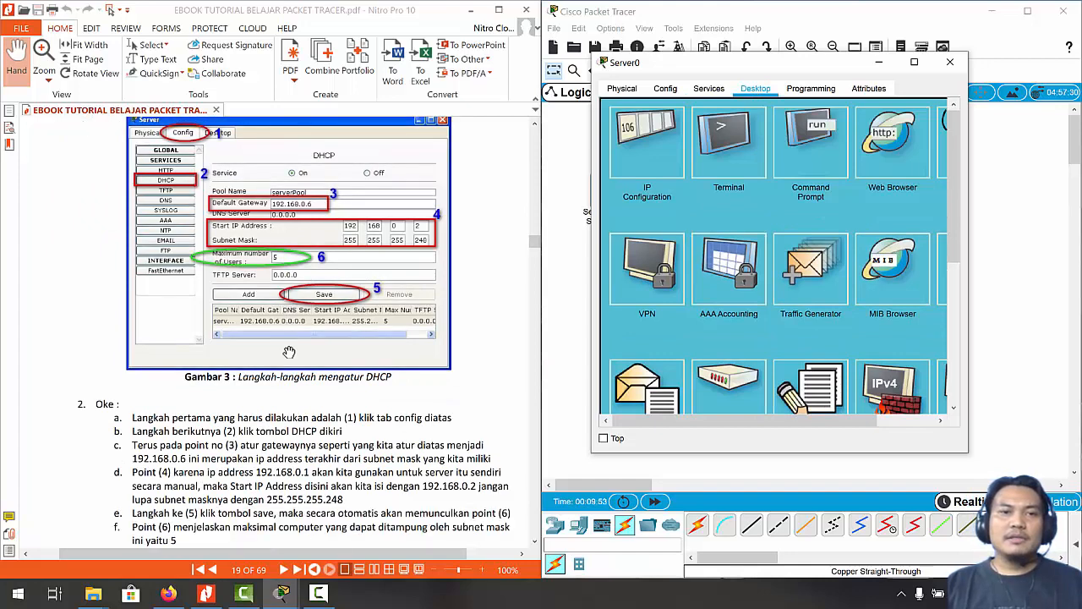
scroll(289, 352, "down", 6)
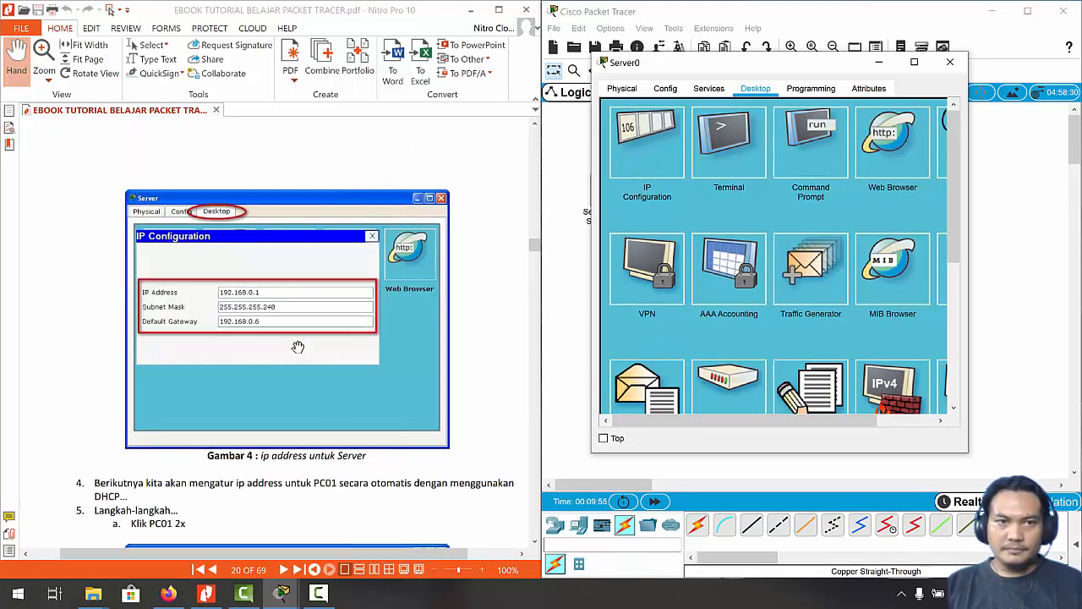
scroll(297, 346, "up", 6)
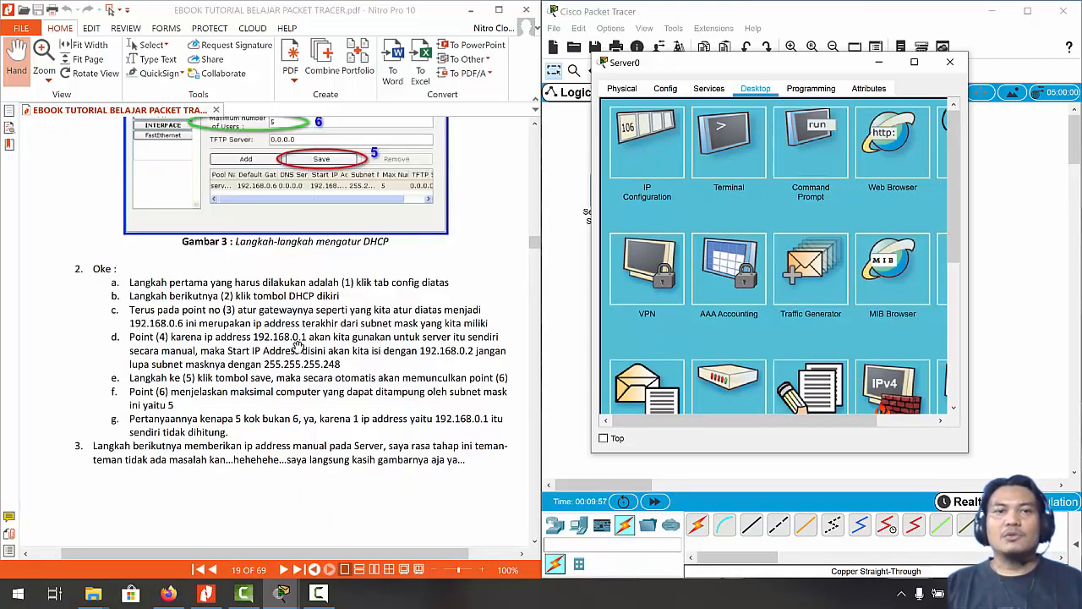
scroll(300, 342, "down", 6)
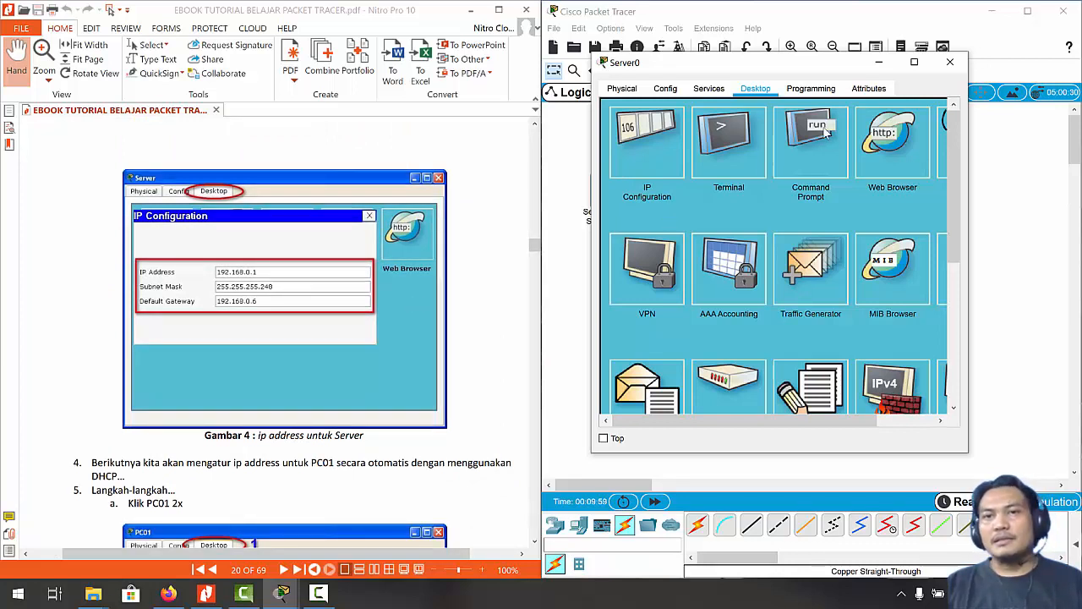
left_click(649, 155)
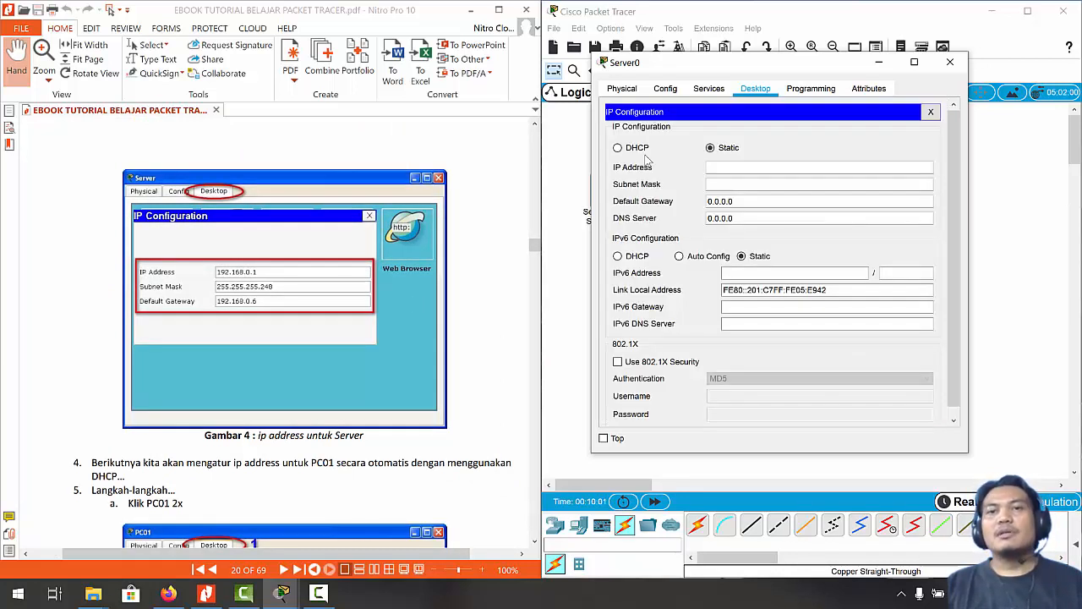
left_click(723, 166)
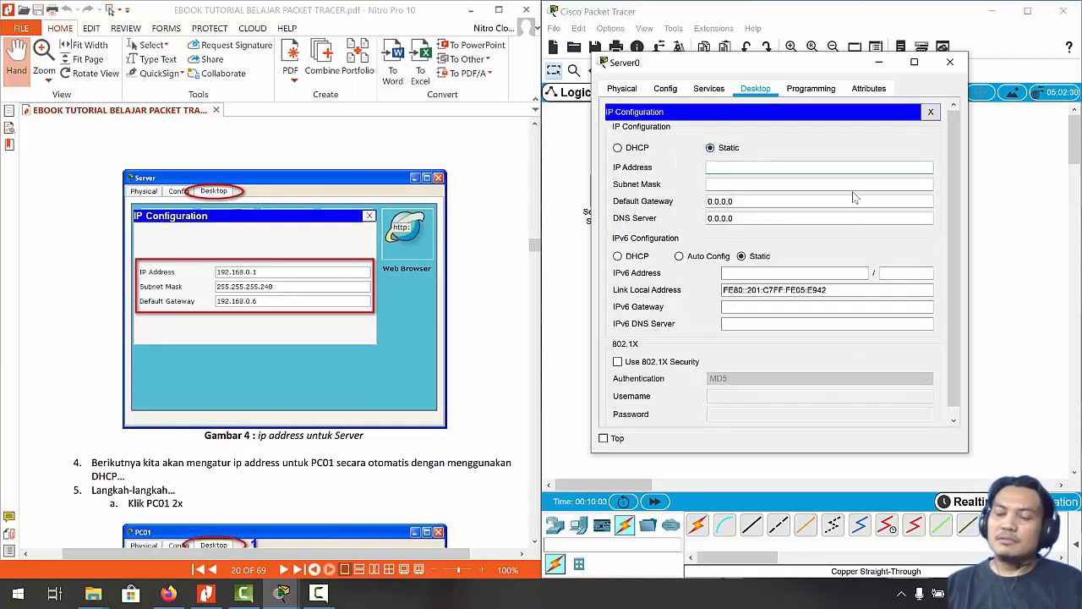
type("192.168.0.1")
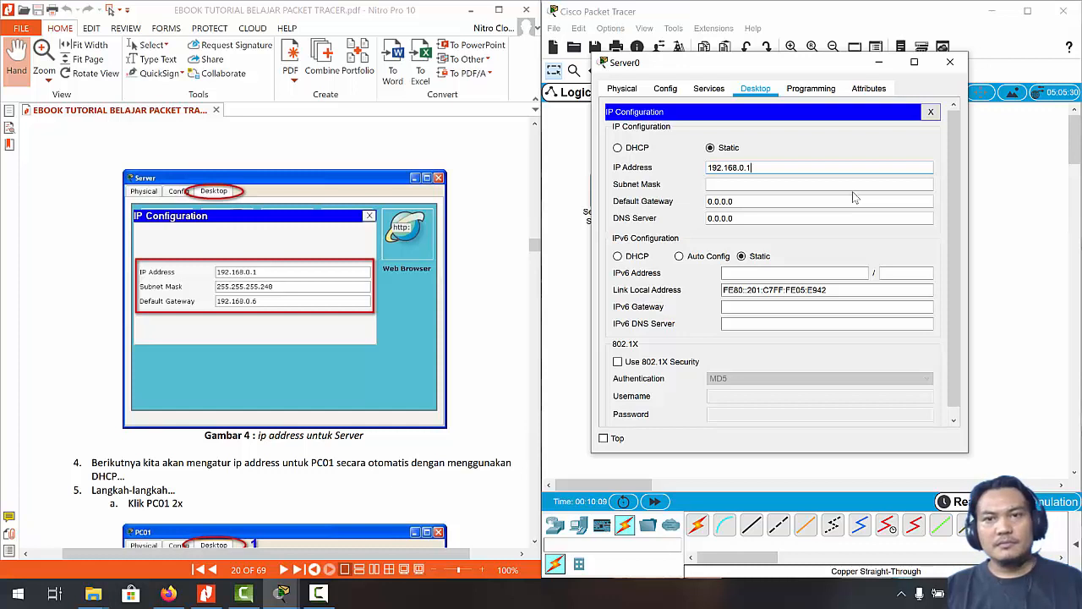
key("Tab")
left_click(814, 188)
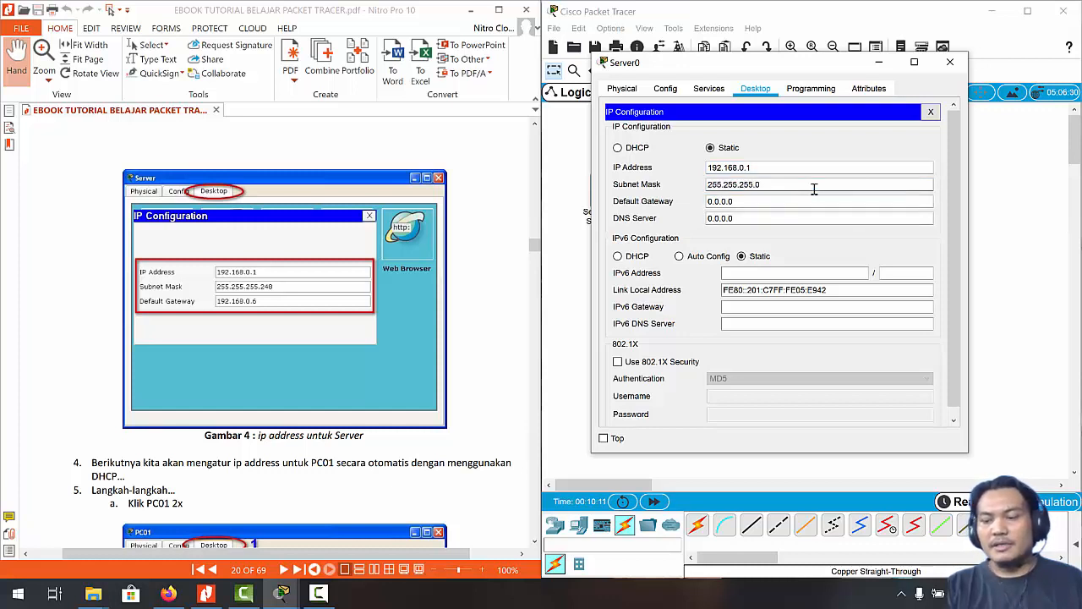
type("248")
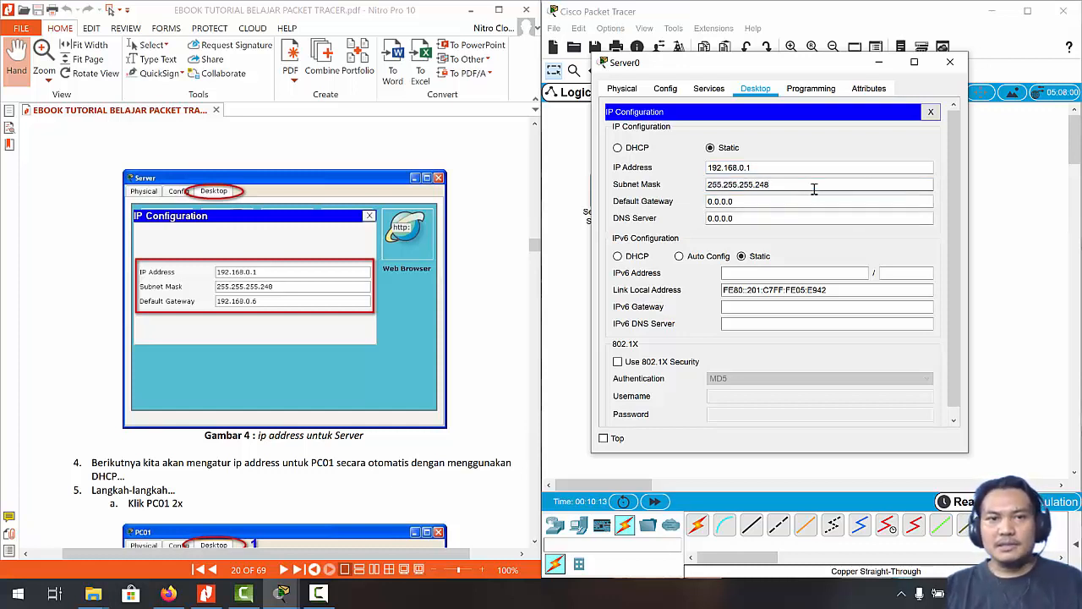
Step: Set the default gateway in Server0's IP configuration to 192.168.0.6
key("Tab")
type("1")
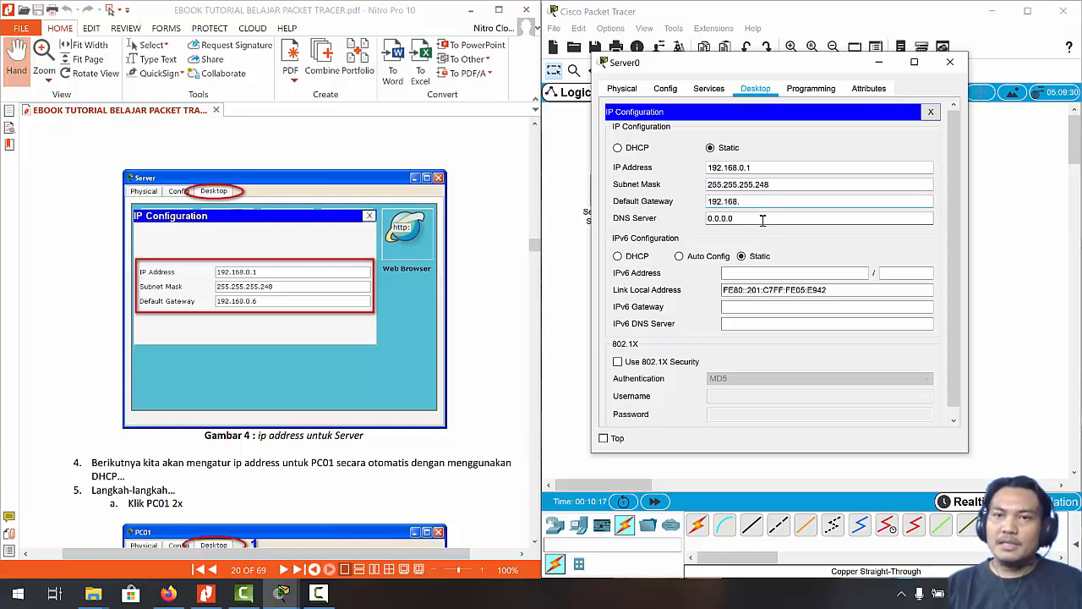
type("92.168.0.1")
key("BackSpace")
type("0")
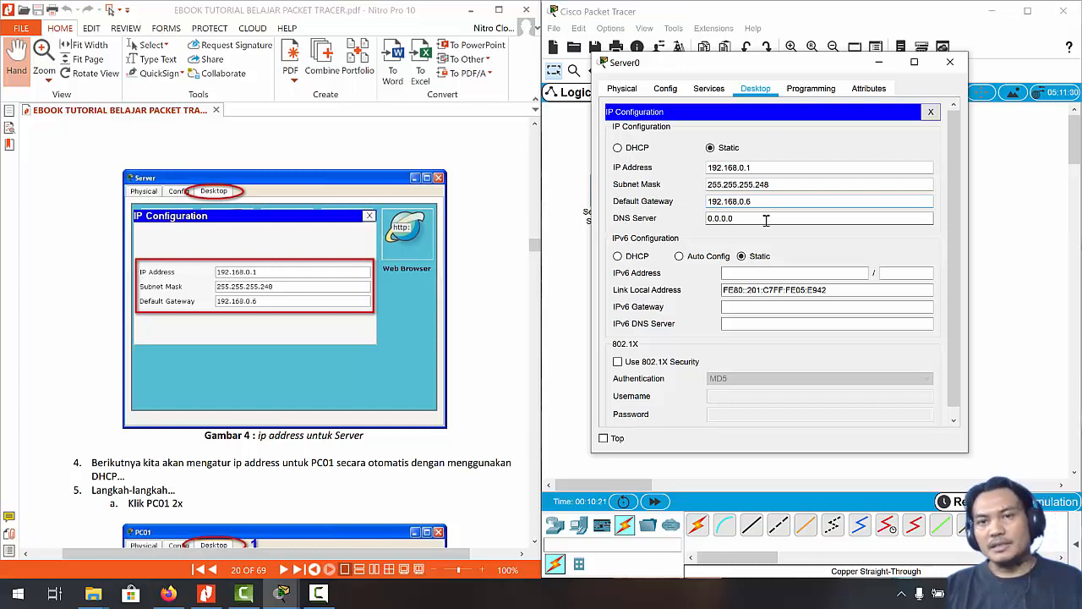
scroll(771, 251, "down", 1)
scroll(761, 235, "up", 1)
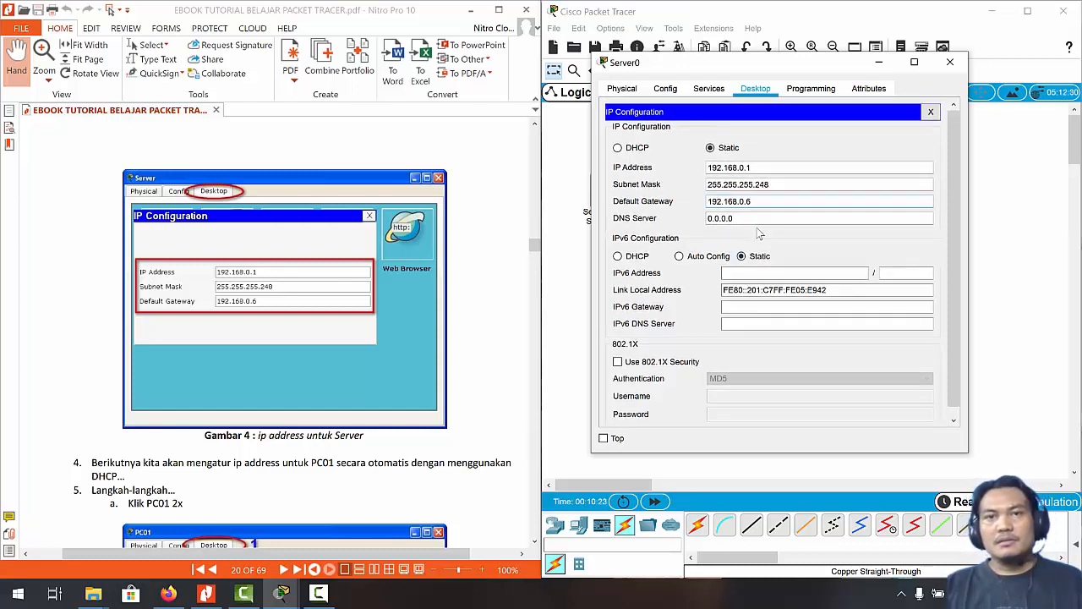
Step: Close Server0's configuration and switch PC0's IP configuration to DHCP
scroll(389, 421, "down", 2)
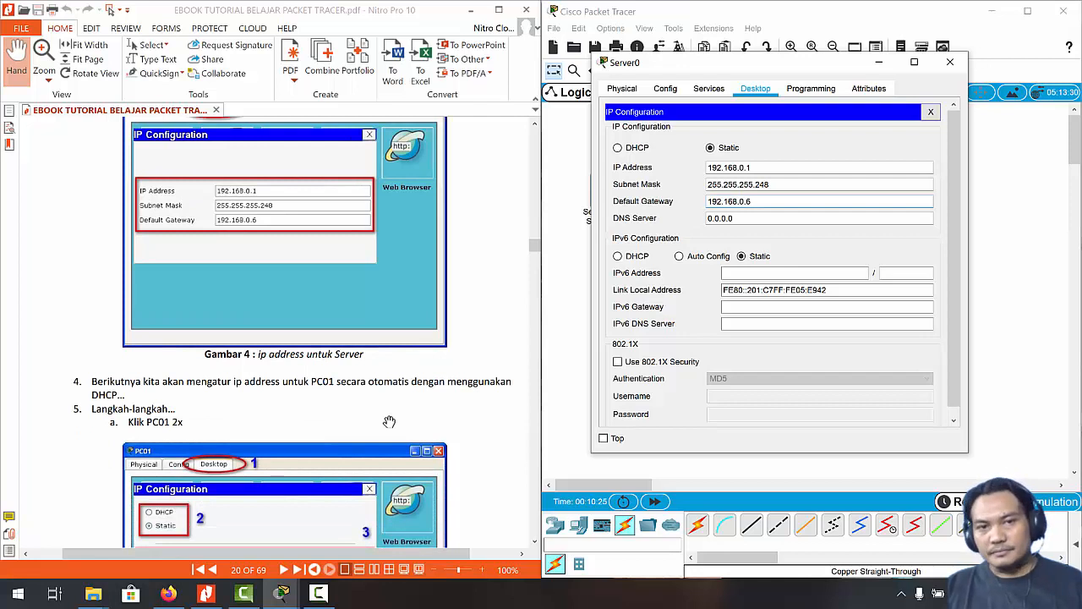
scroll(389, 419, "down", 5)
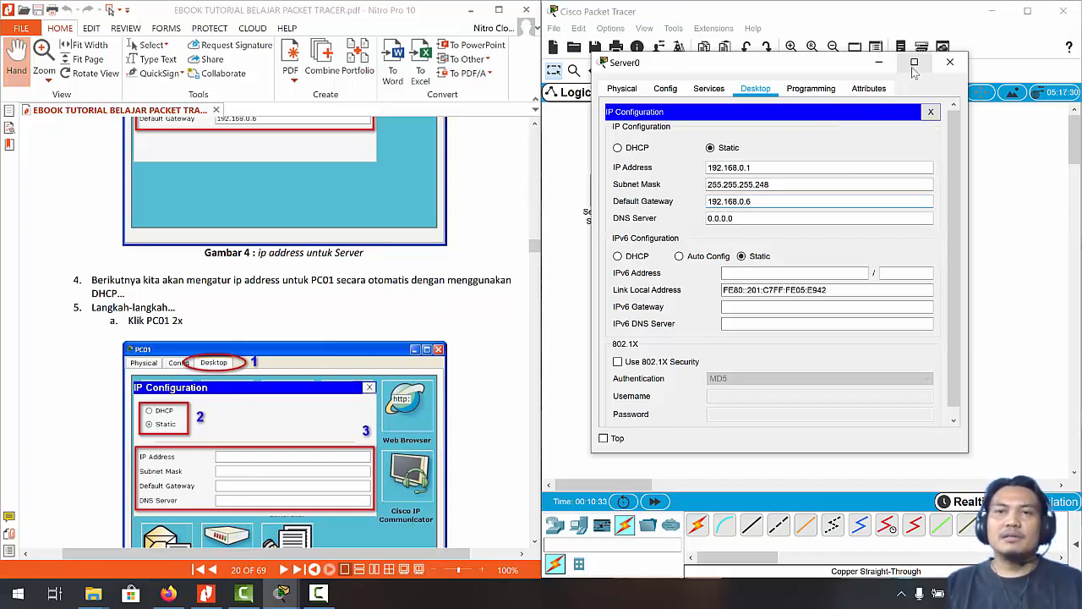
left_click(949, 62)
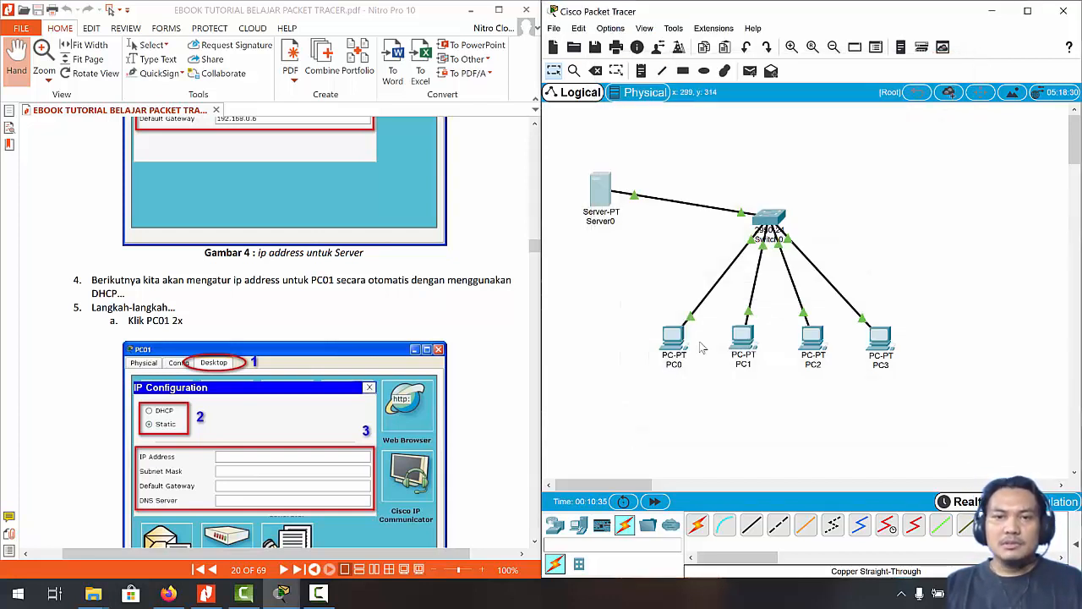
double_click(673, 340)
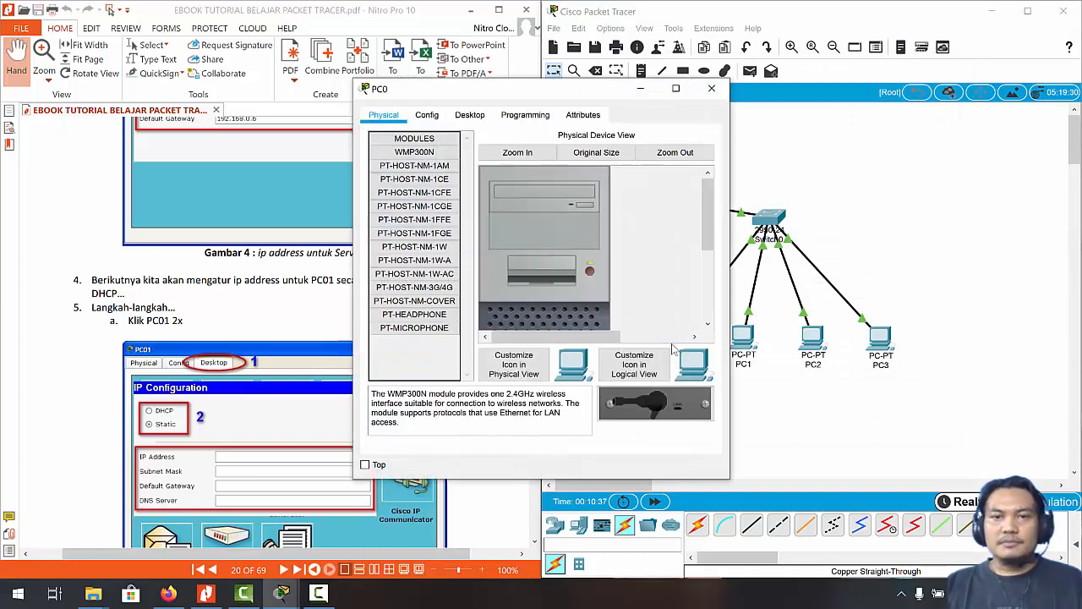
left_click(481, 118)
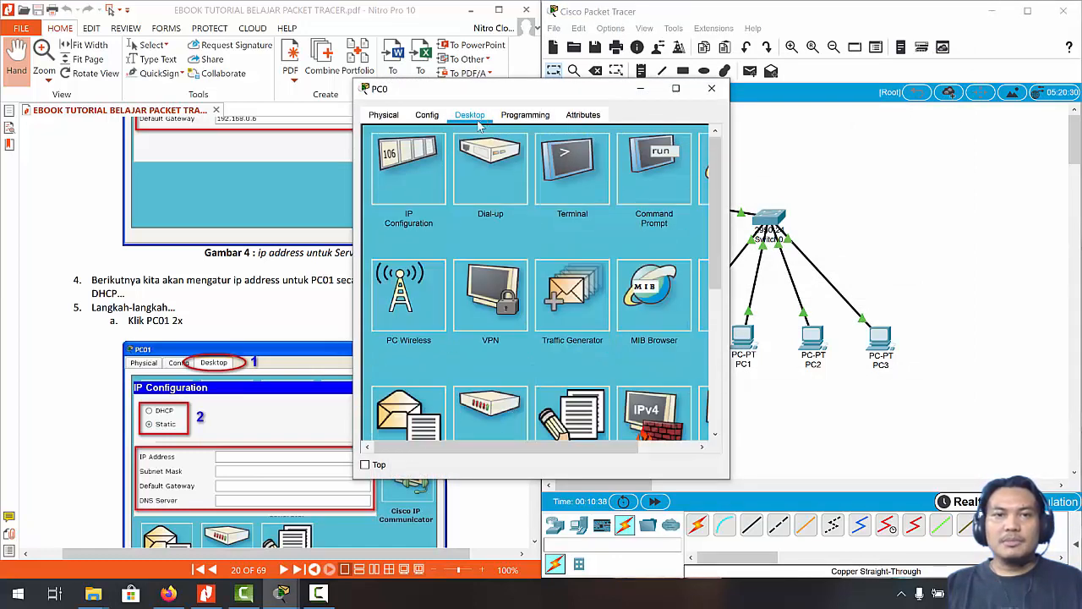
left_click(413, 169)
left_click(396, 191)
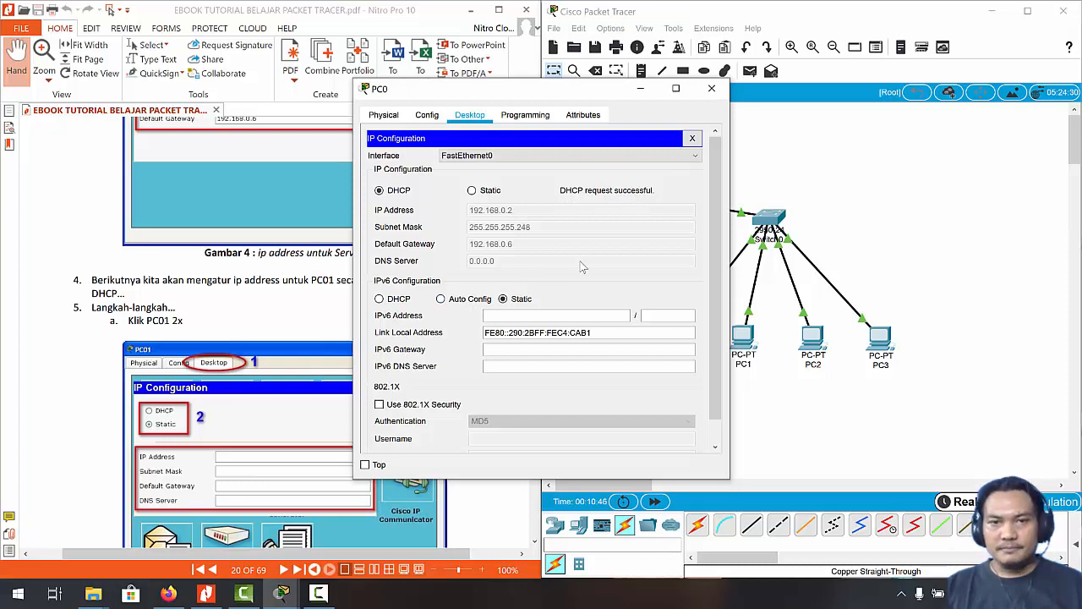
left_click(719, 91)
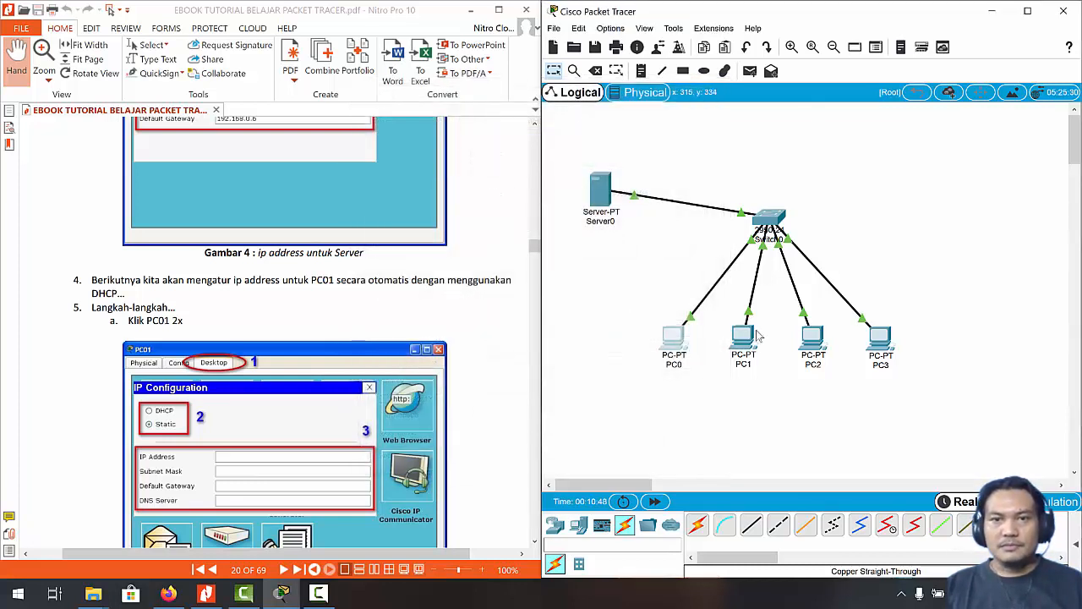
Step: Switch PC1's IP configuration from static to DHCP
double_click(743, 338)
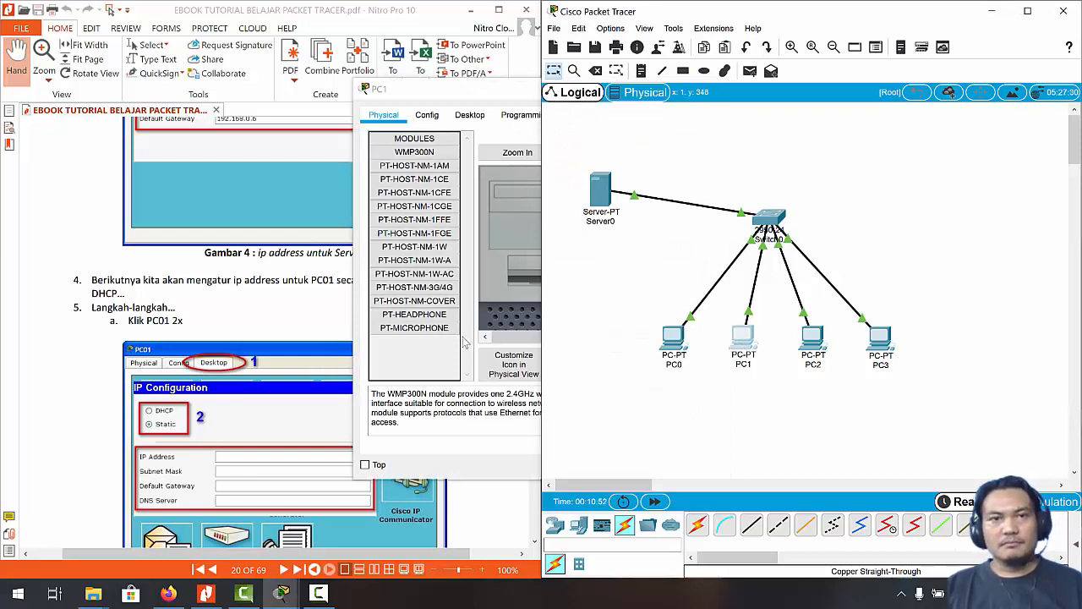
left_click(435, 431)
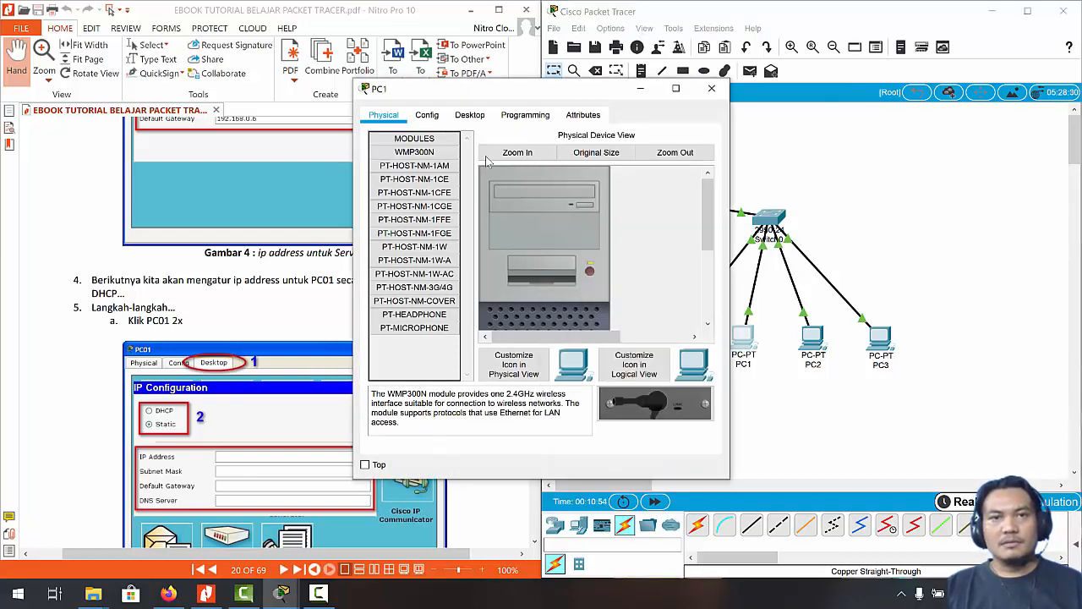
left_click(427, 115)
left_click(470, 115)
left_click(420, 161)
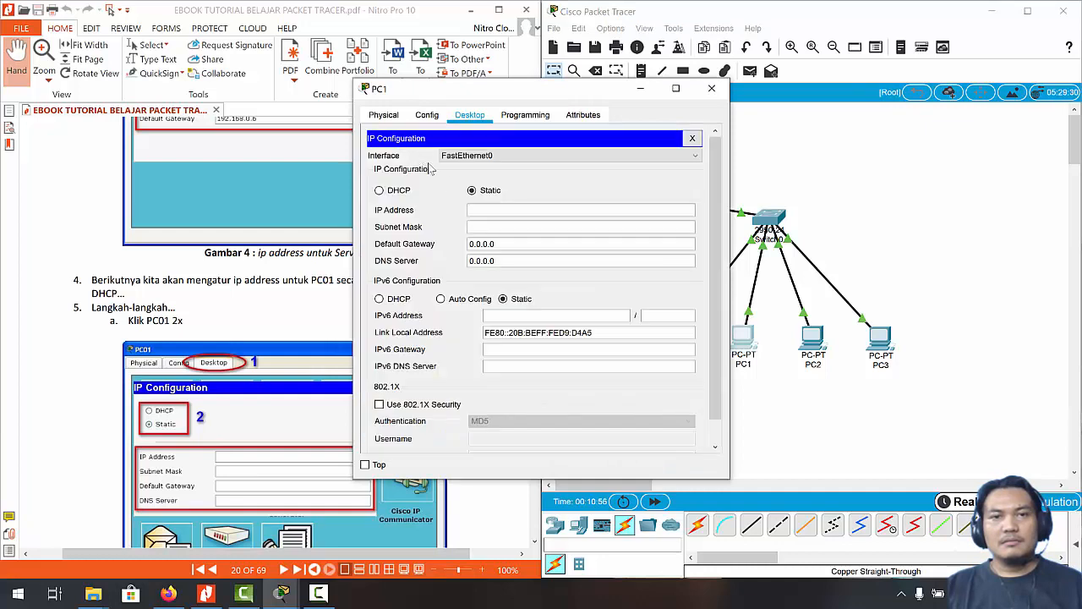
left_click(396, 191)
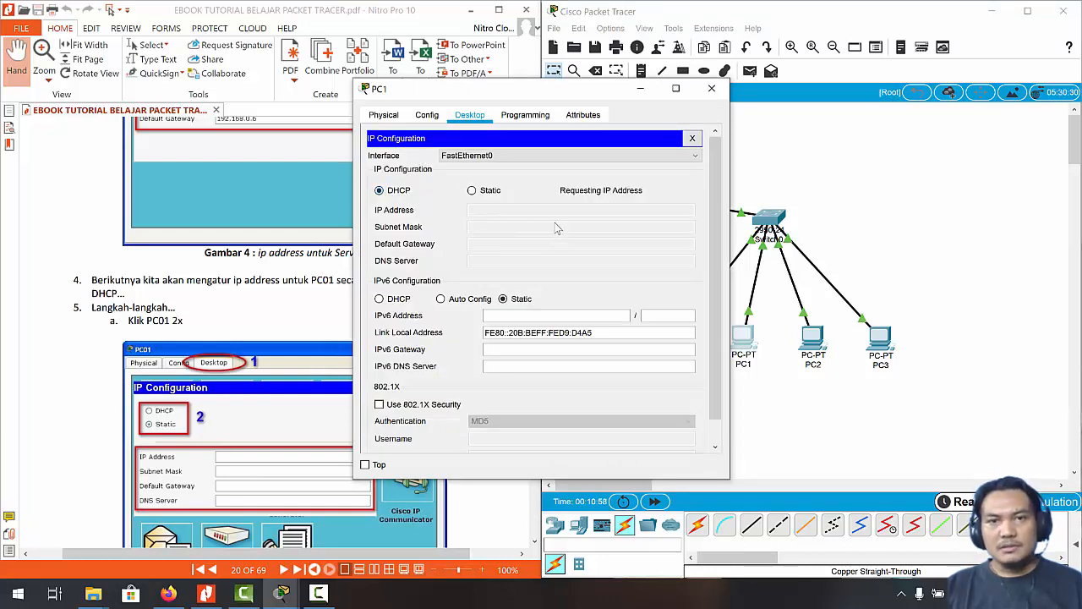
left_click(711, 88)
Step: Switch PC2's IP configuration from static to DHCP
left_click(809, 338)
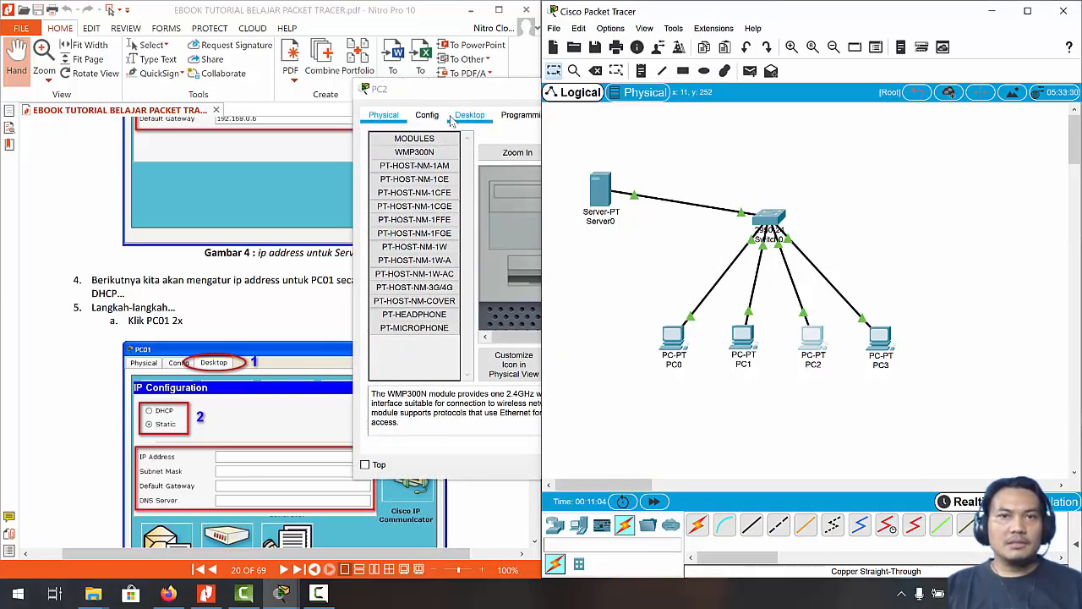
left_click(452, 122)
left_click(413, 165)
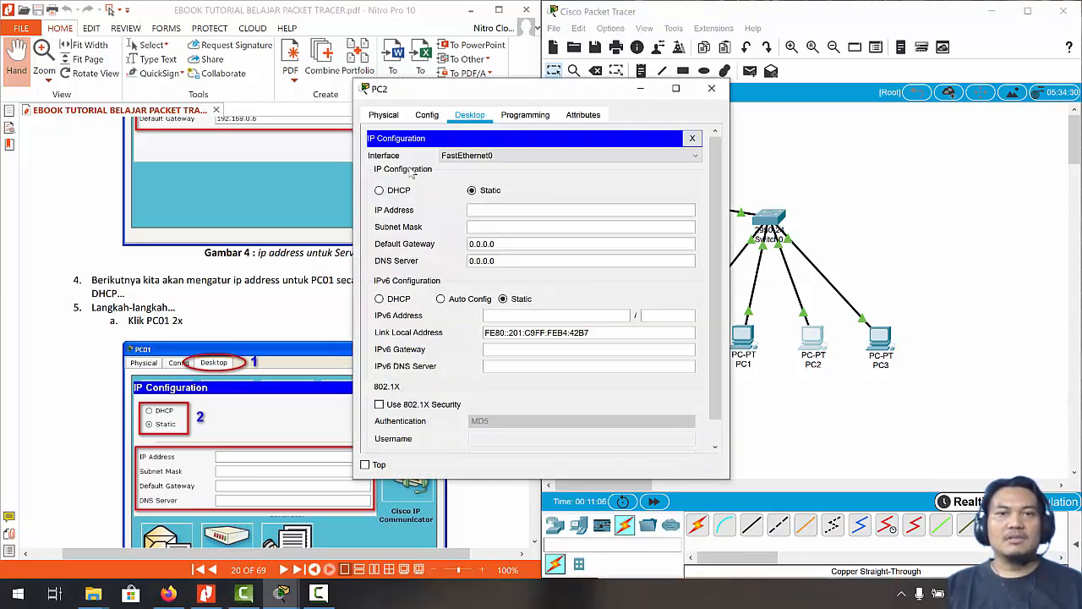
left_click(399, 191)
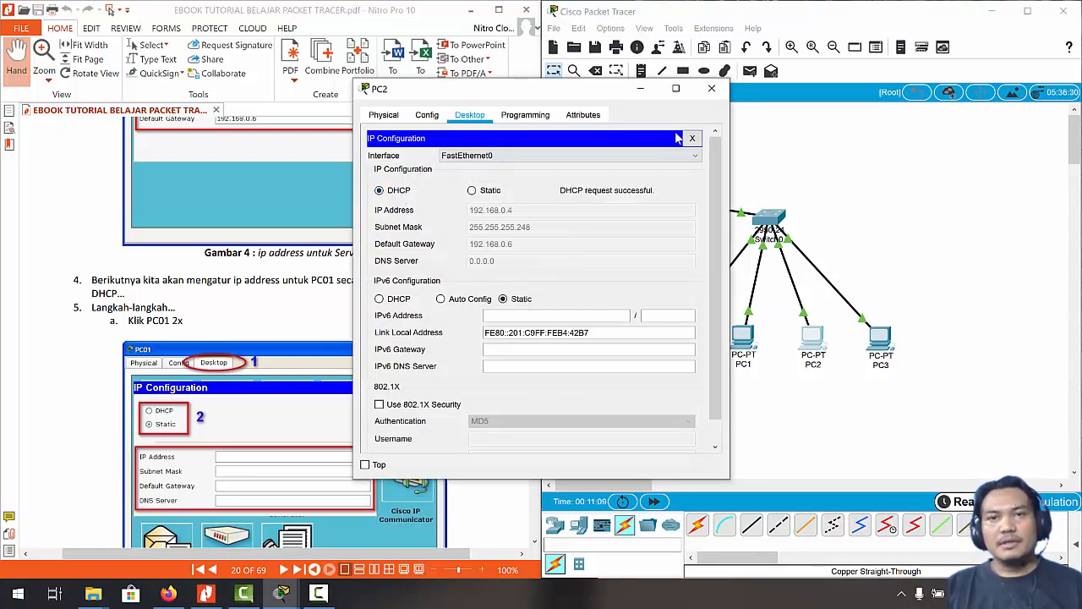
left_click(711, 88)
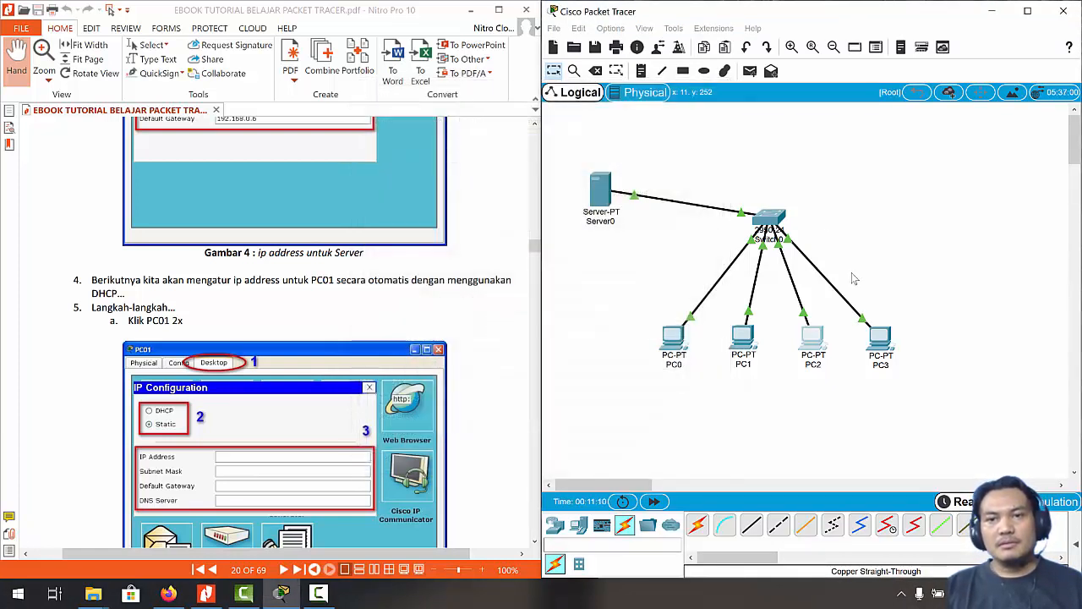
Step: Switch PC3's IP configuration from static to DHCP
left_click(880, 343)
left_click(469, 114)
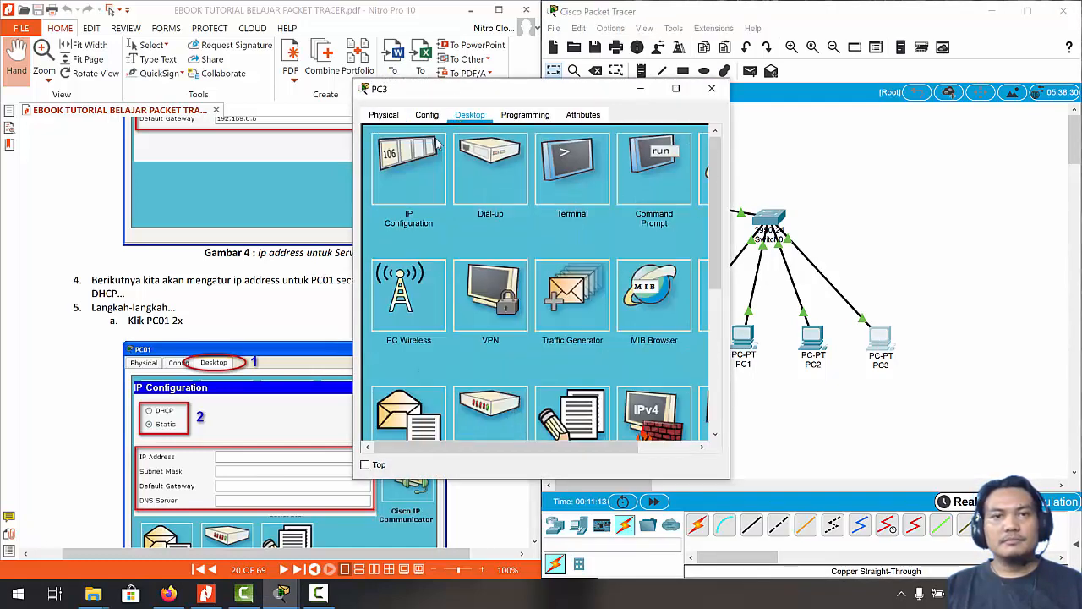
left_click(404, 160)
left_click(380, 190)
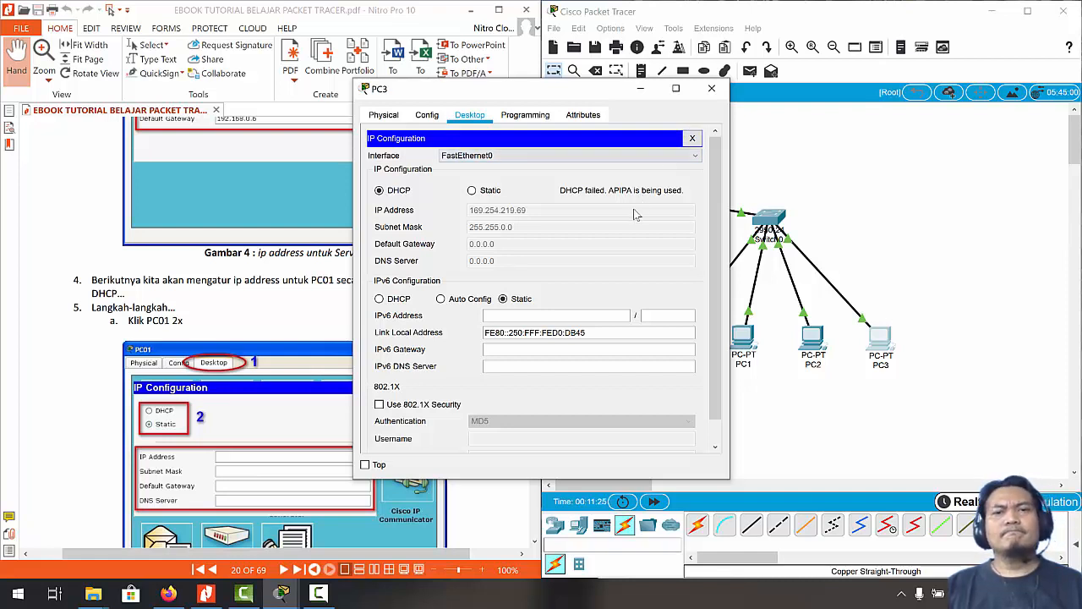
Step: Retry PC3's address request by setting it to static and back to DHCP, checking the e-book's DHCP client instructions in between
left_click(472, 191)
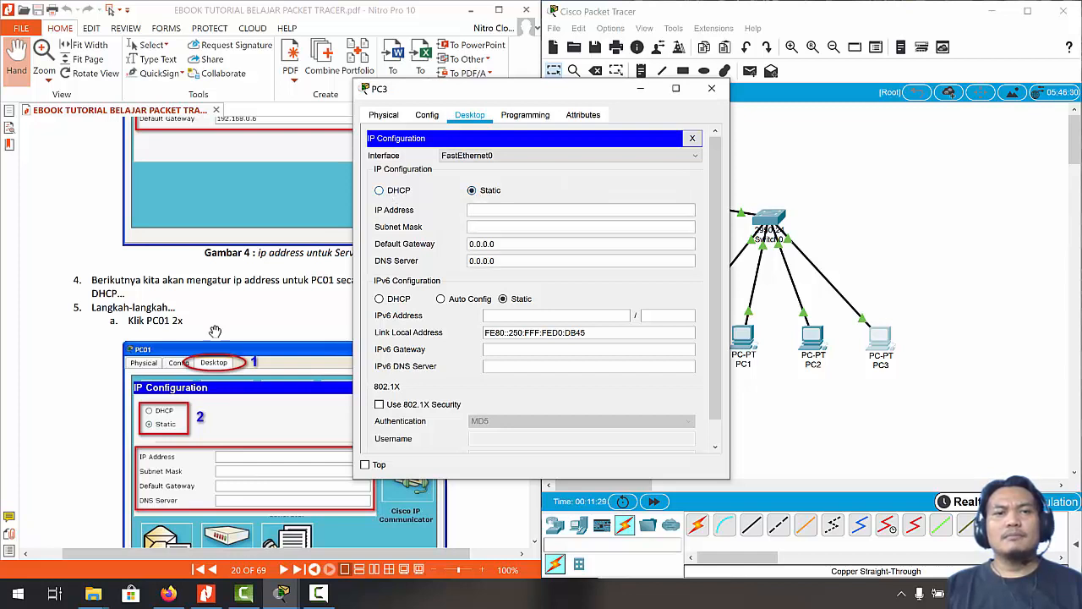
scroll(206, 344, "down", 5)
scroll(207, 344, "down", 10)
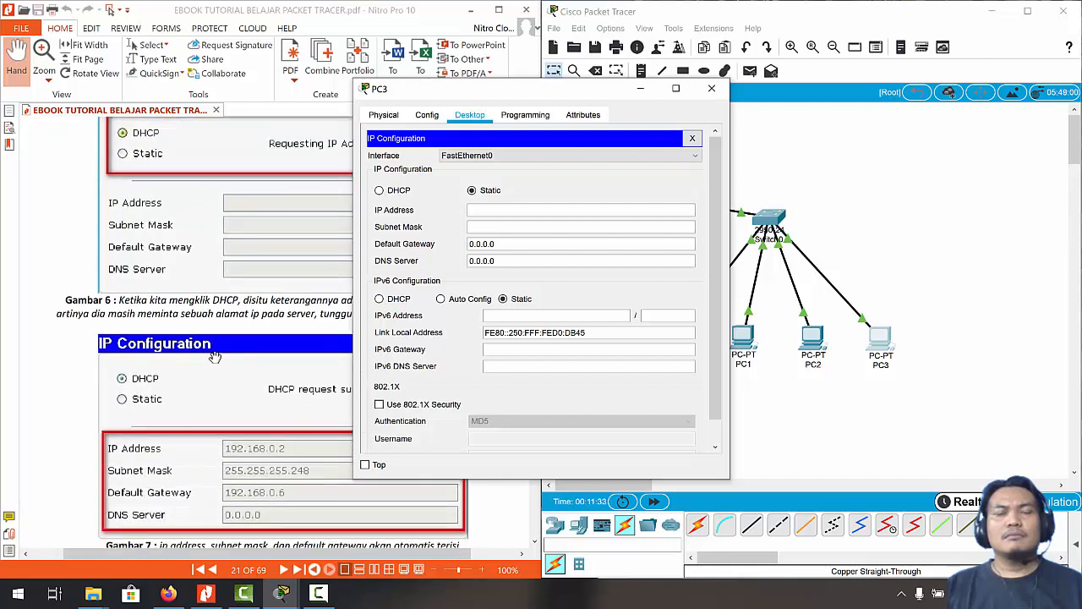
scroll(215, 357, "down", 1)
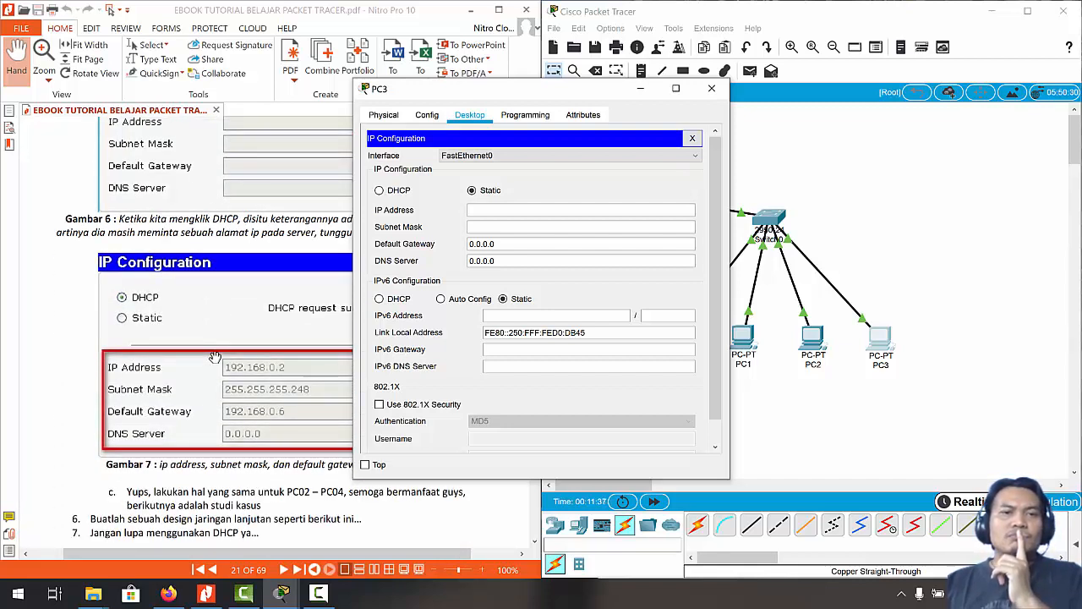
scroll(215, 357, "down", 3)
scroll(215, 357, "up", 10)
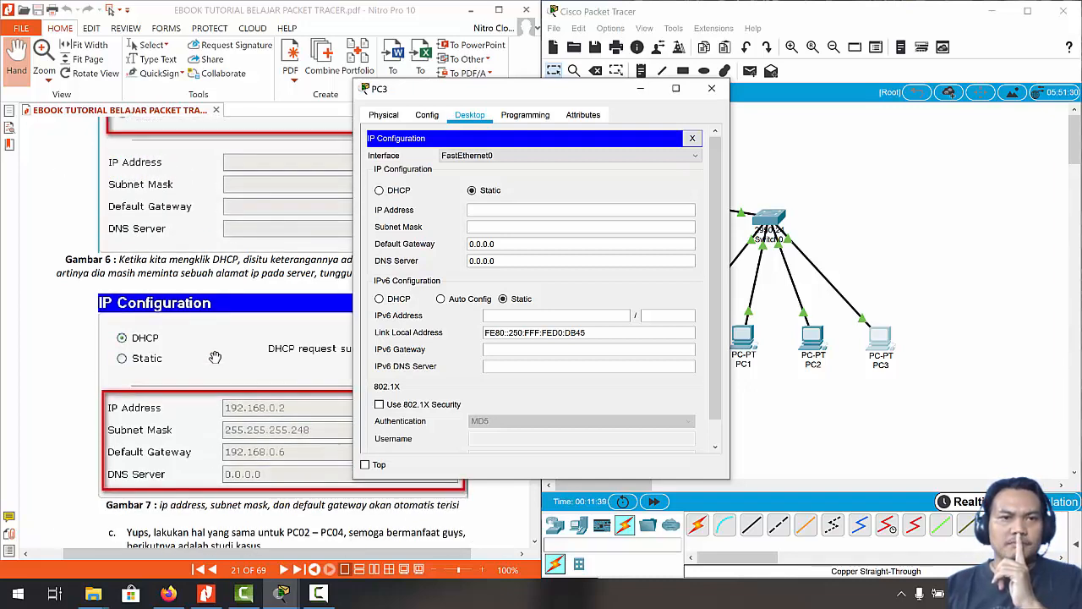
scroll(215, 357, "up", 2)
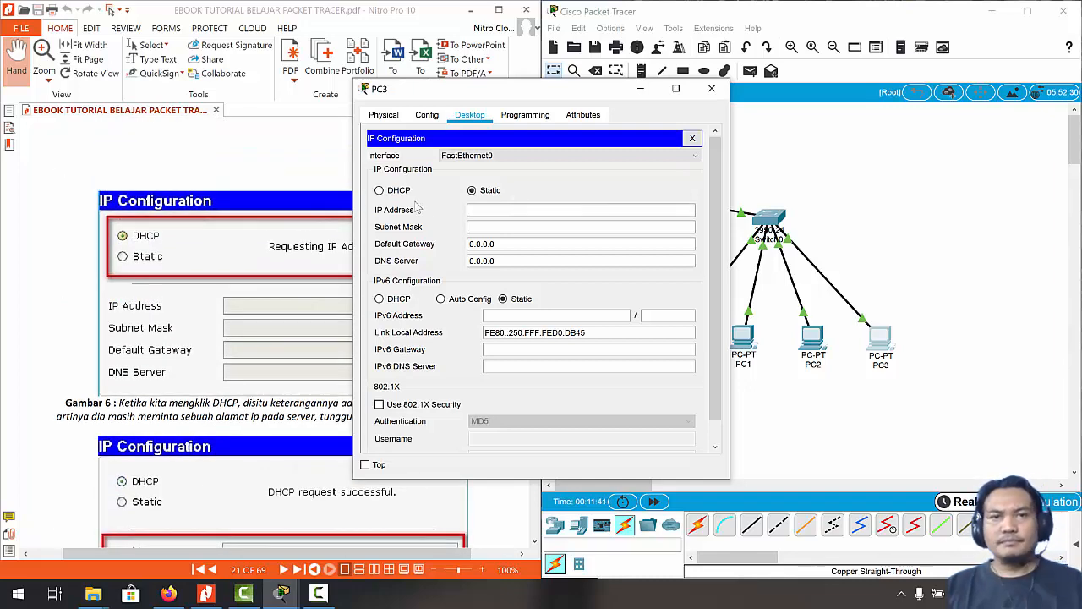
left_click(391, 192)
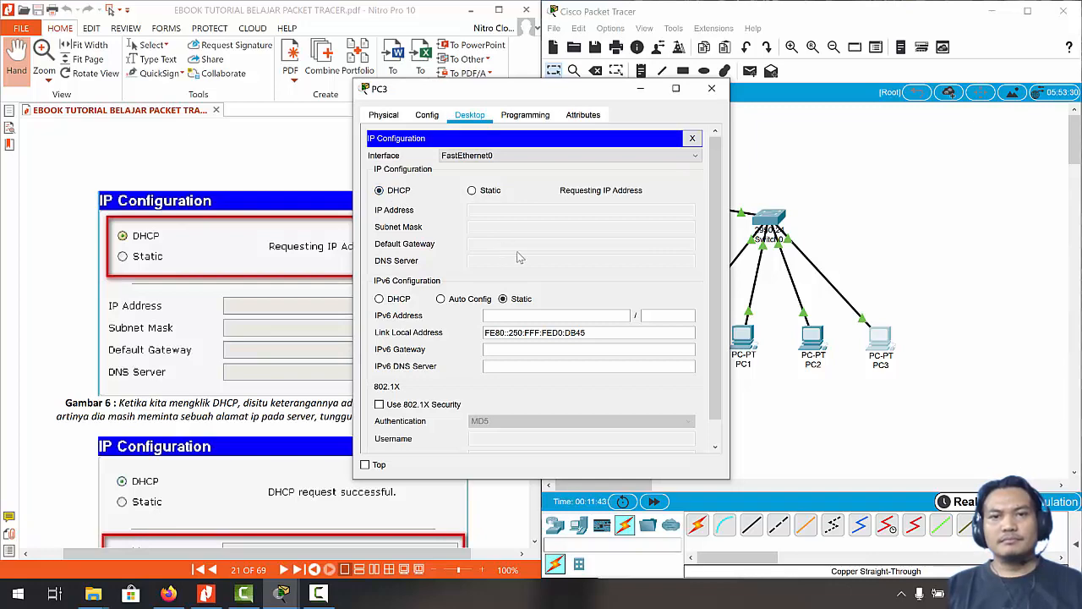
Step: Examine the e-book's subnet mask table and its list of usable IP addresses for the server, PCs and gateway
left_click_drag(524, 97, 311, 107)
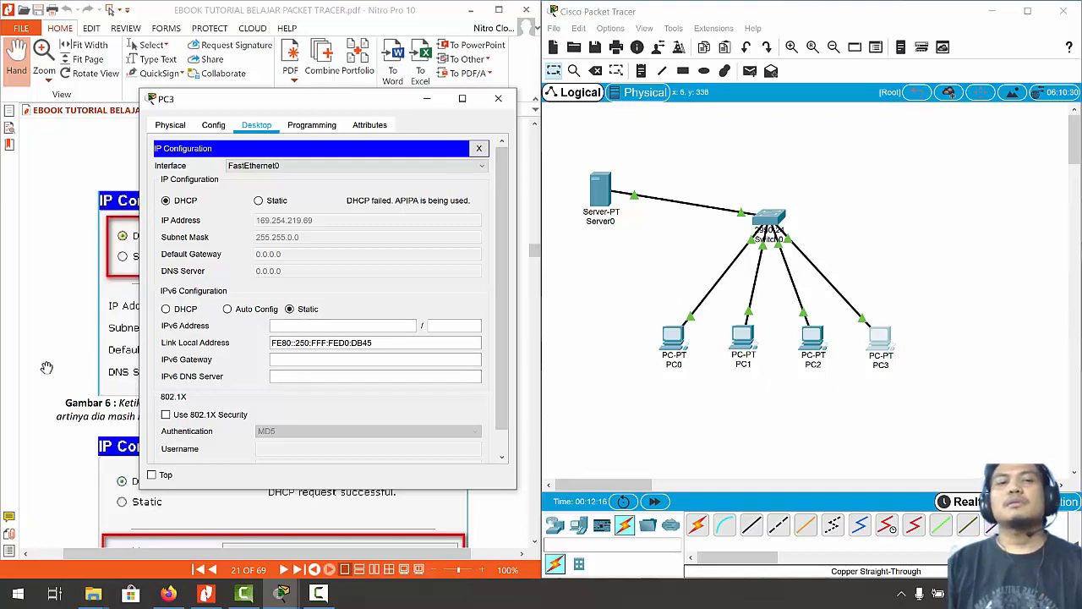
left_click(87, 358)
scroll(214, 350, "up", 15)
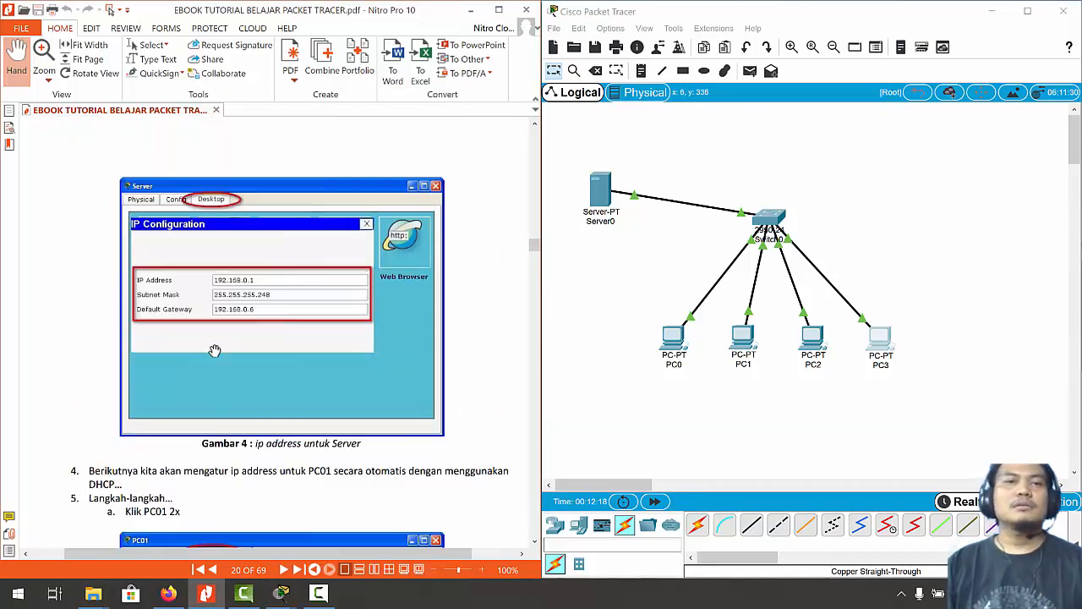
scroll(215, 350, "up", 10)
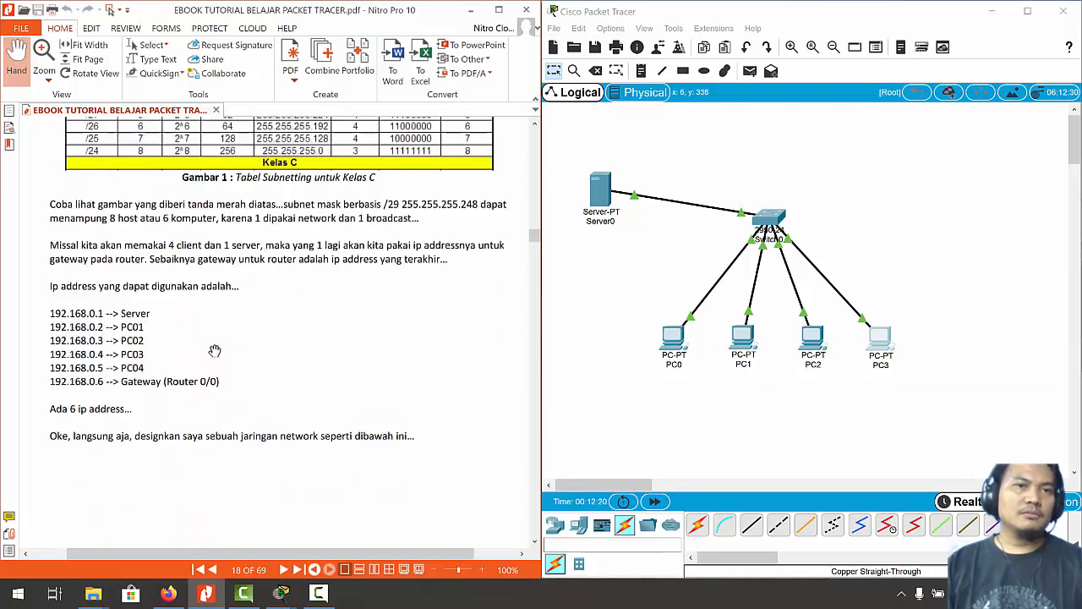
scroll(215, 350, "up", 1)
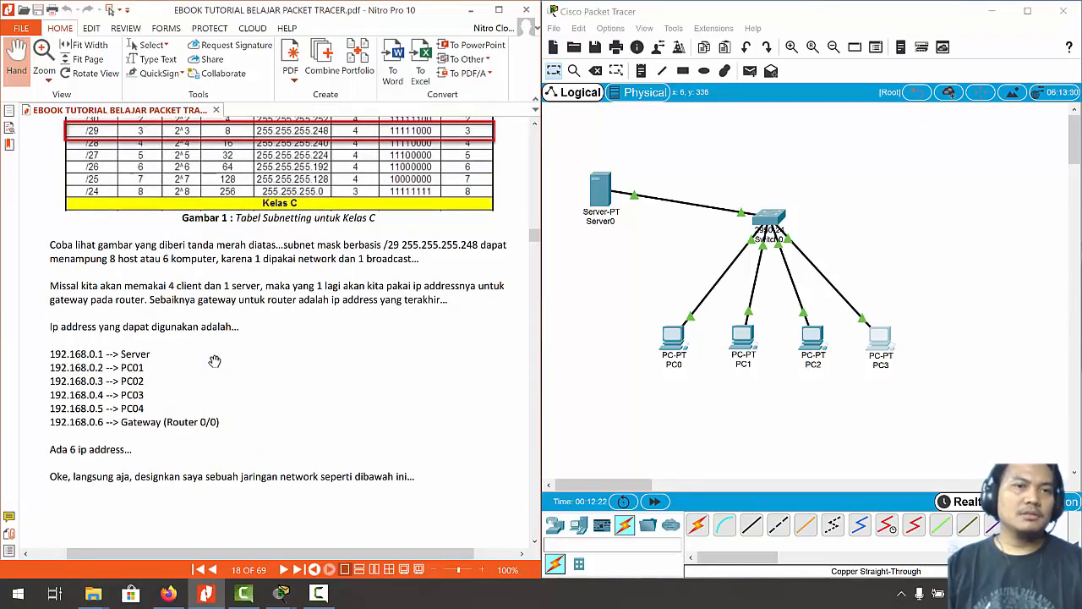
scroll(215, 355, "up", 4)
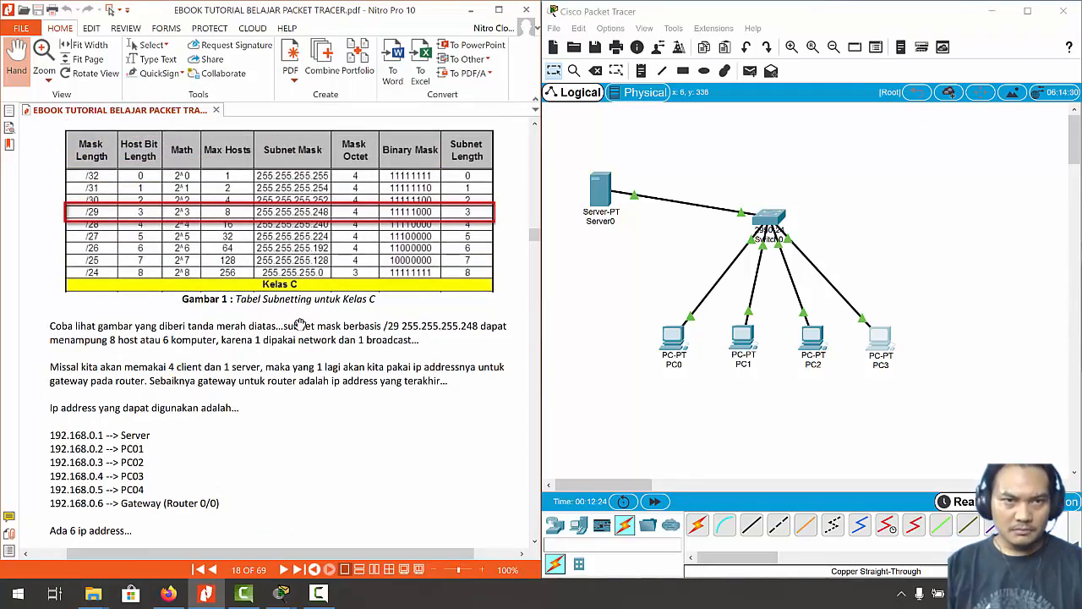
scroll(300, 324, "up", 1)
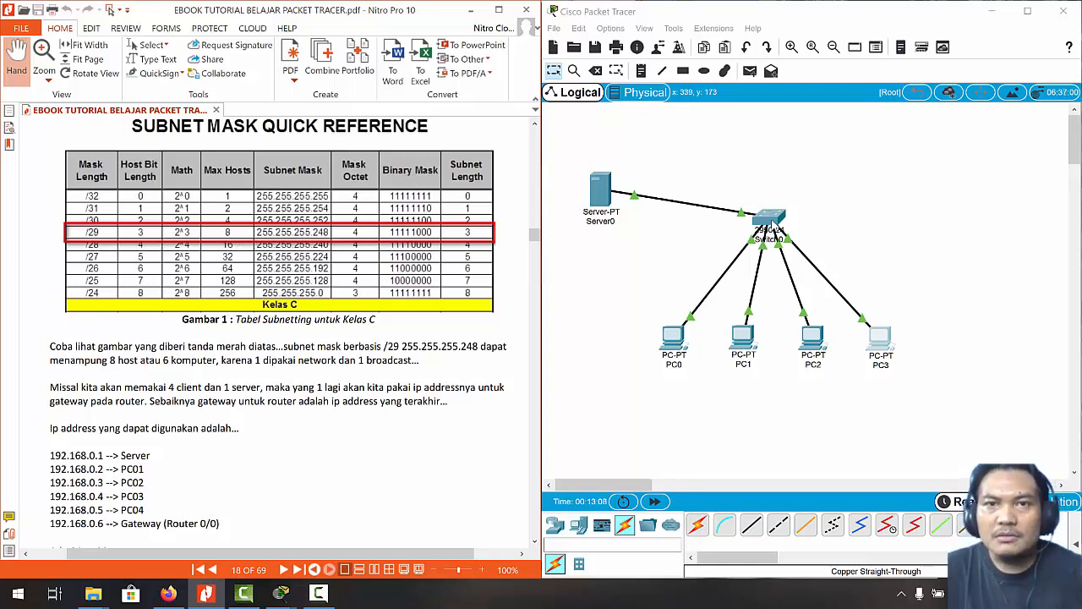
Step: Set the start IP address of Server0's DHCP pool to 192.168.0.2 and save the pool
left_click(602, 194)
left_click(601, 194)
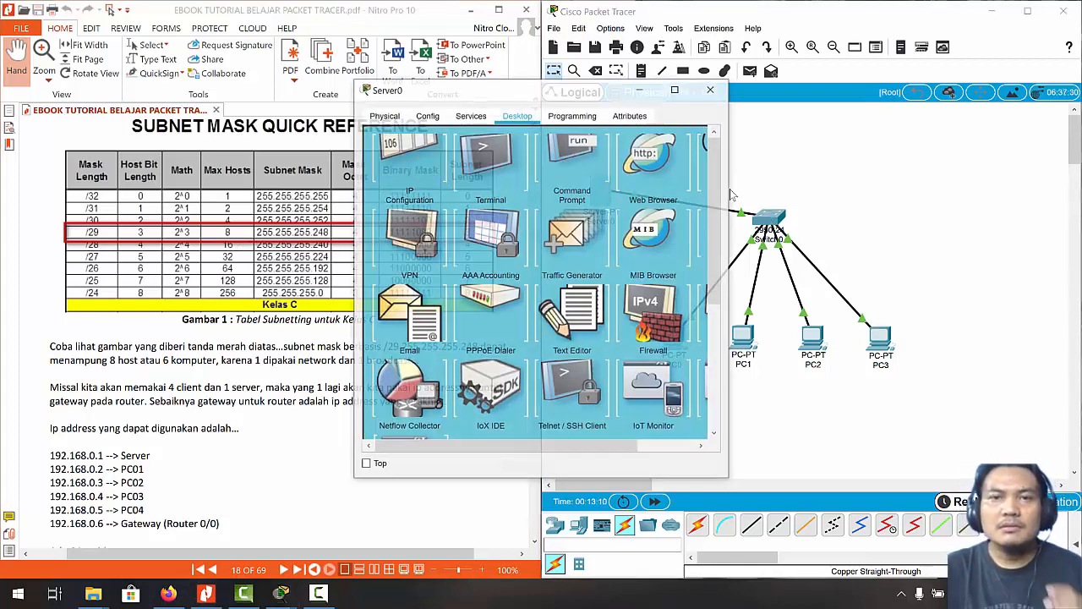
left_click(647, 169)
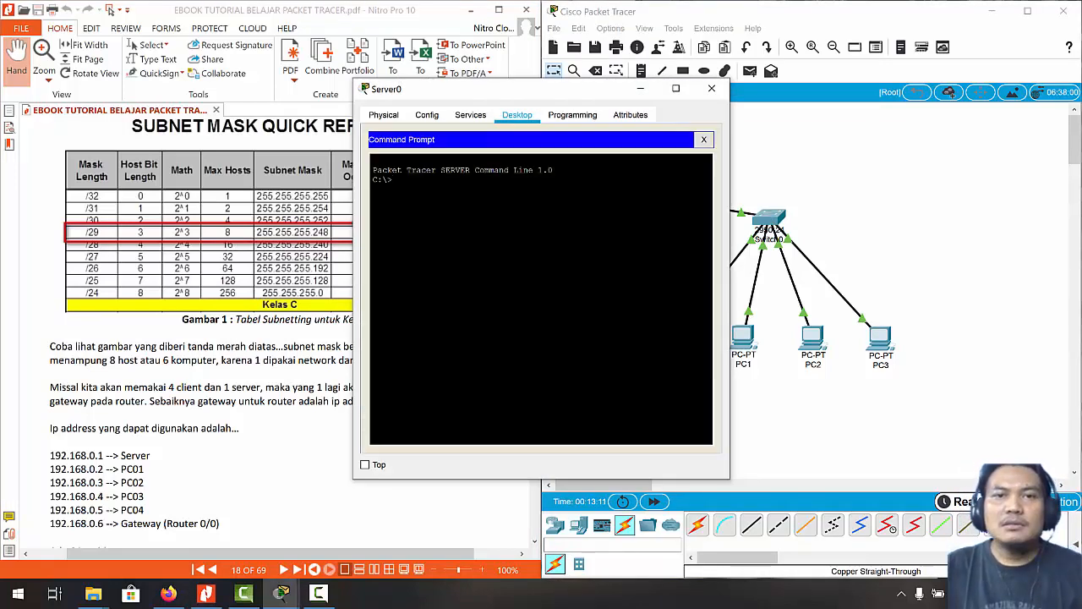
left_click(427, 115)
left_click(461, 116)
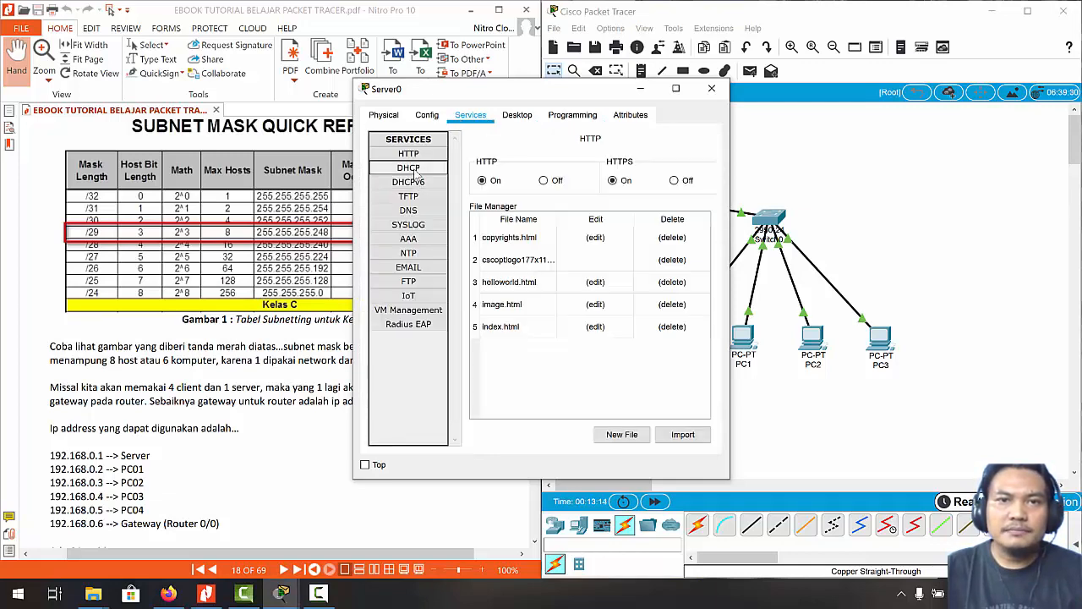
left_click(413, 171)
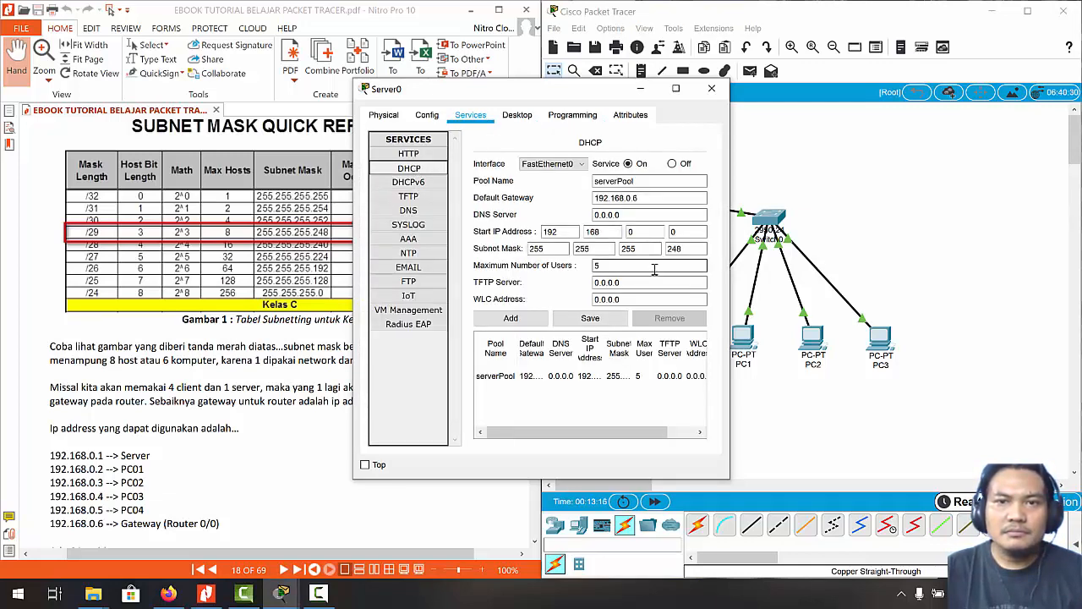
left_click(683, 234)
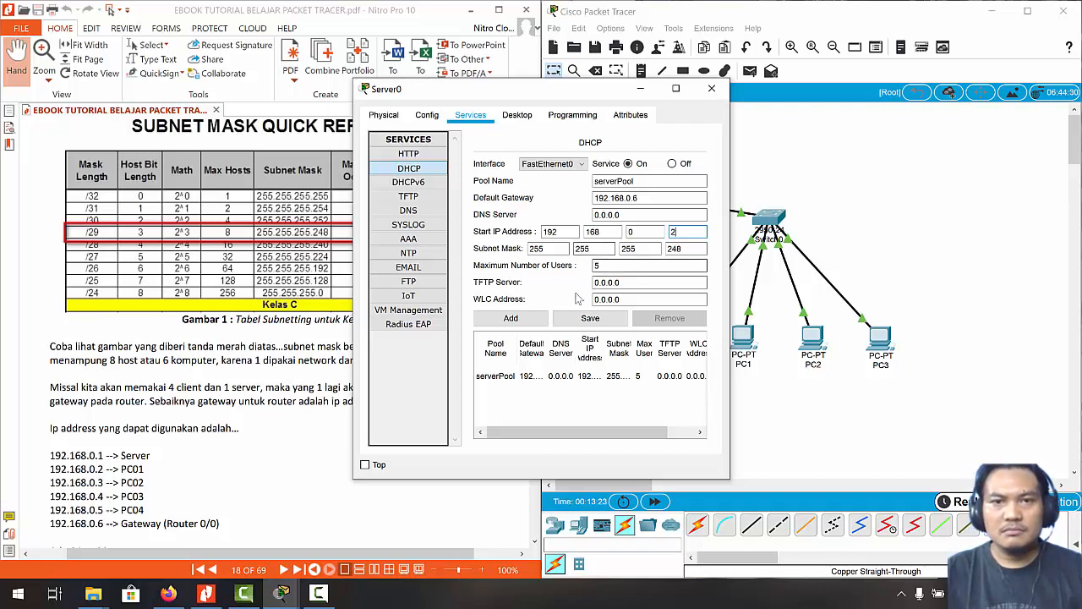
left_click(590, 320)
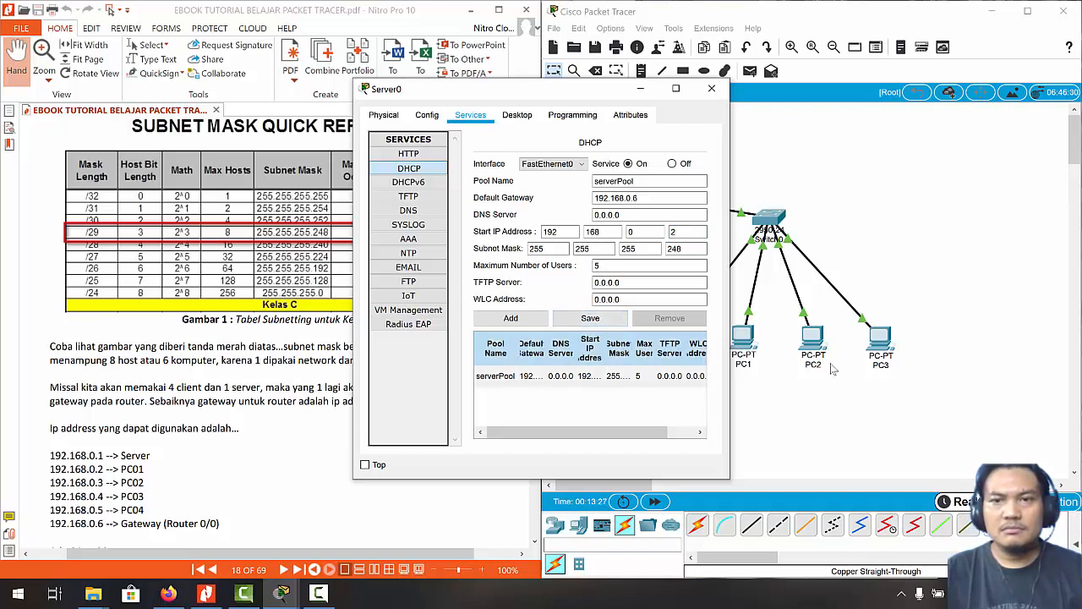
Step: Renew PC3's address request by setting its IP configuration to static and back to DHCP
left_click(883, 362)
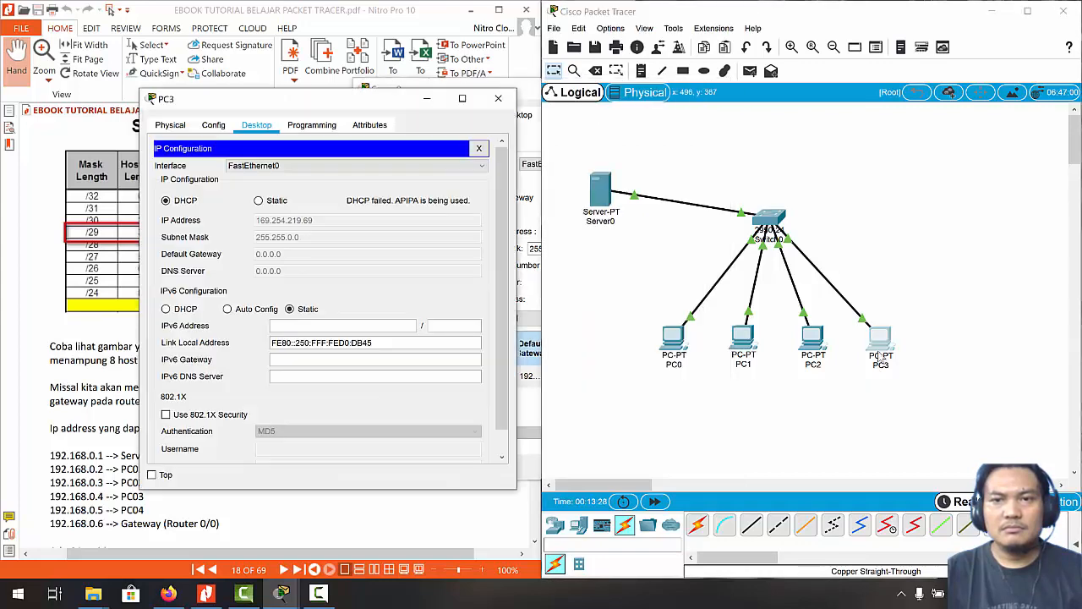
left_click(268, 203)
left_click(166, 201)
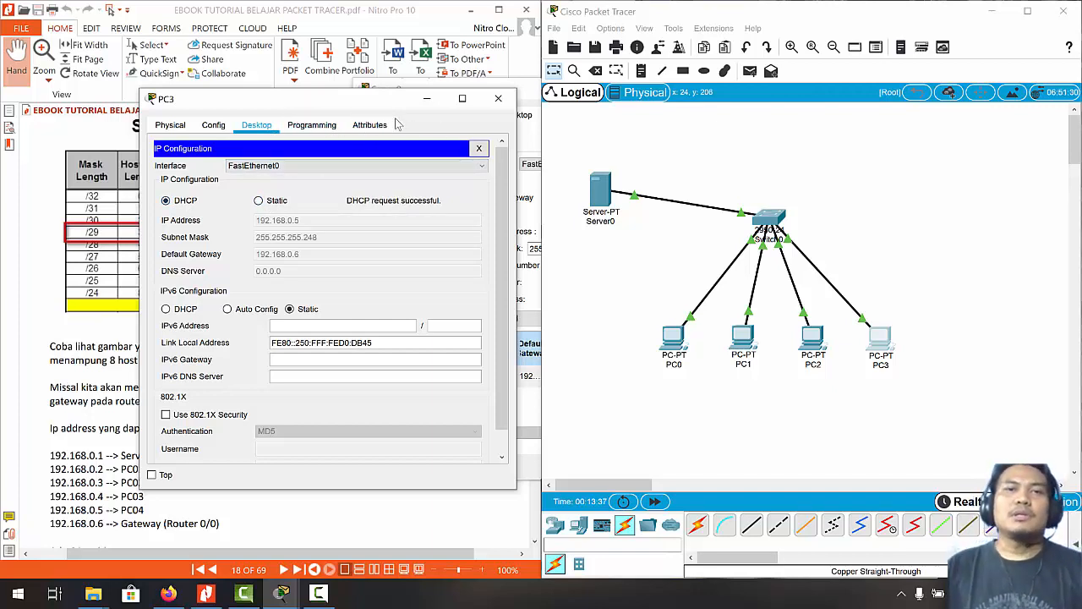
left_click(498, 101)
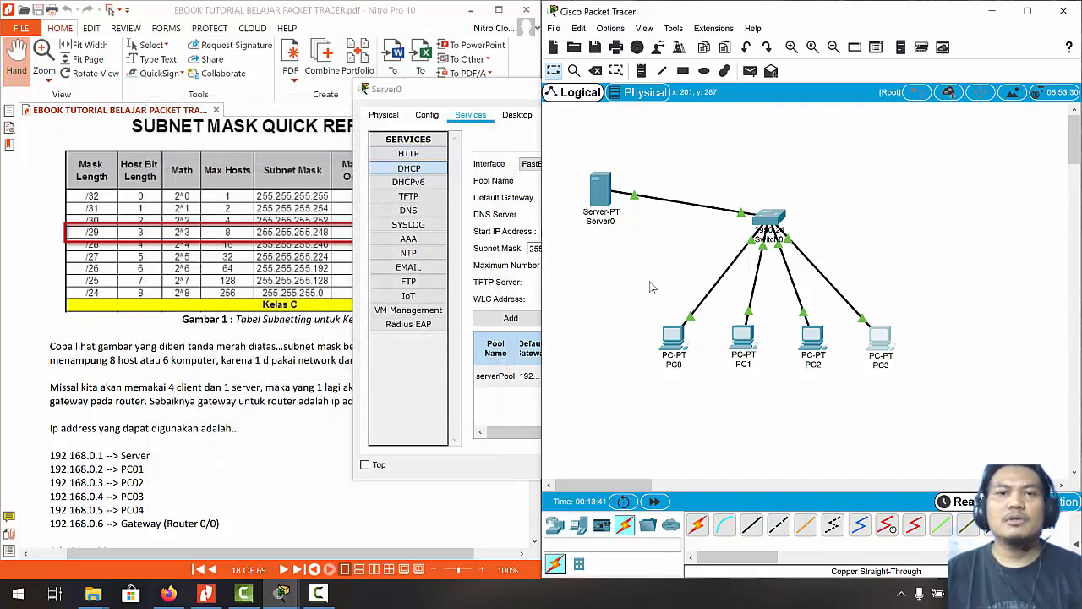
Step: Review the DHCP pool settings of Server0, including its maximum number of users, and close the server's window
left_click(417, 414)
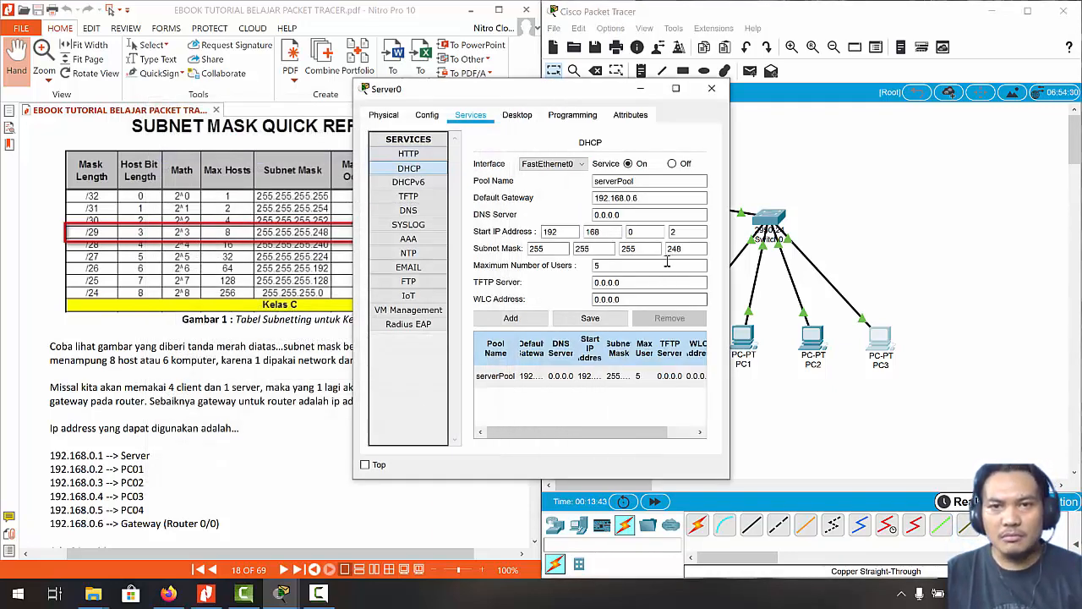
left_click(628, 282)
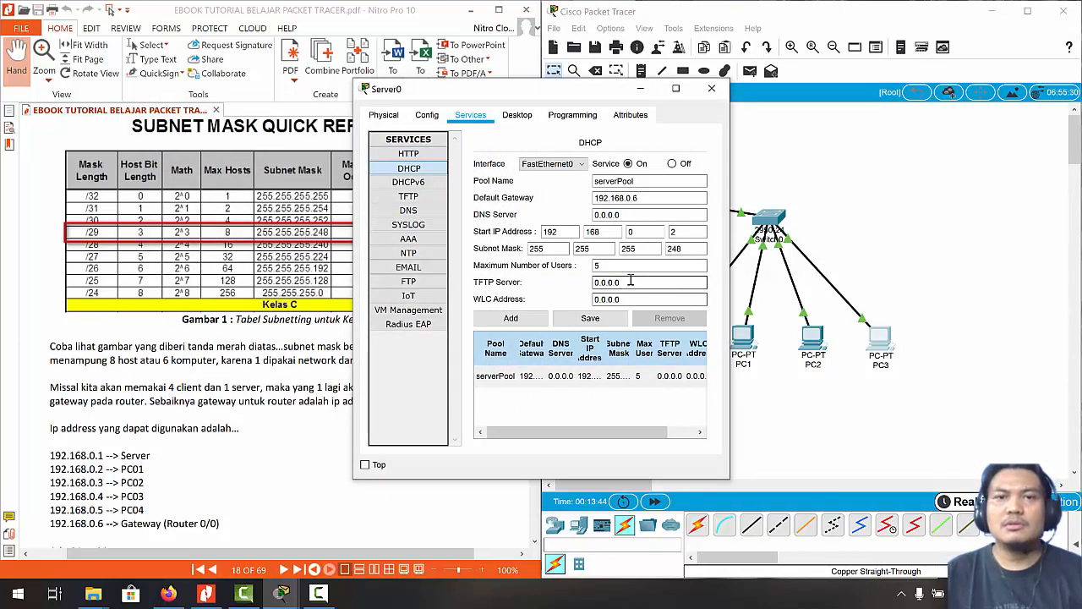
left_click(607, 267)
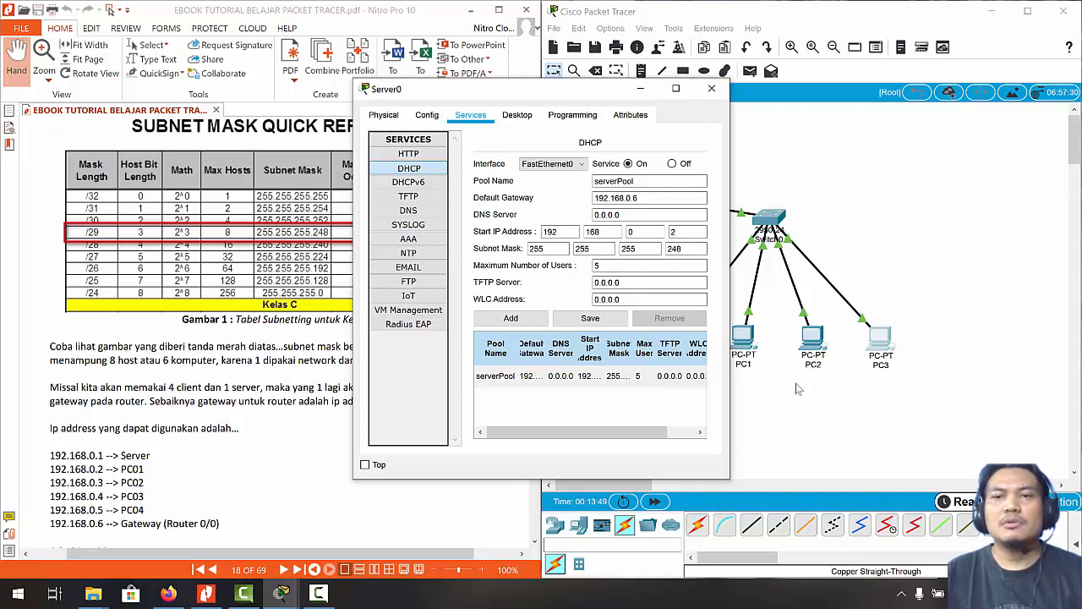
left_click(711, 88)
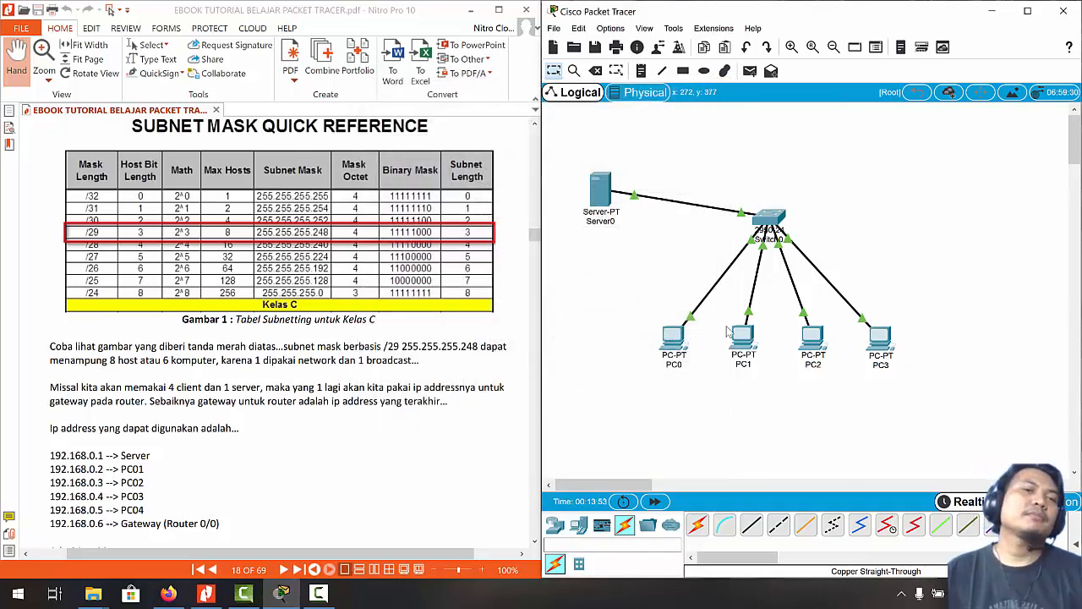
Step: Examine the e-book's remaining DHCP instructions, from the server pool setup through the PC client configuration to the case study
scroll(335, 349, "down", 20)
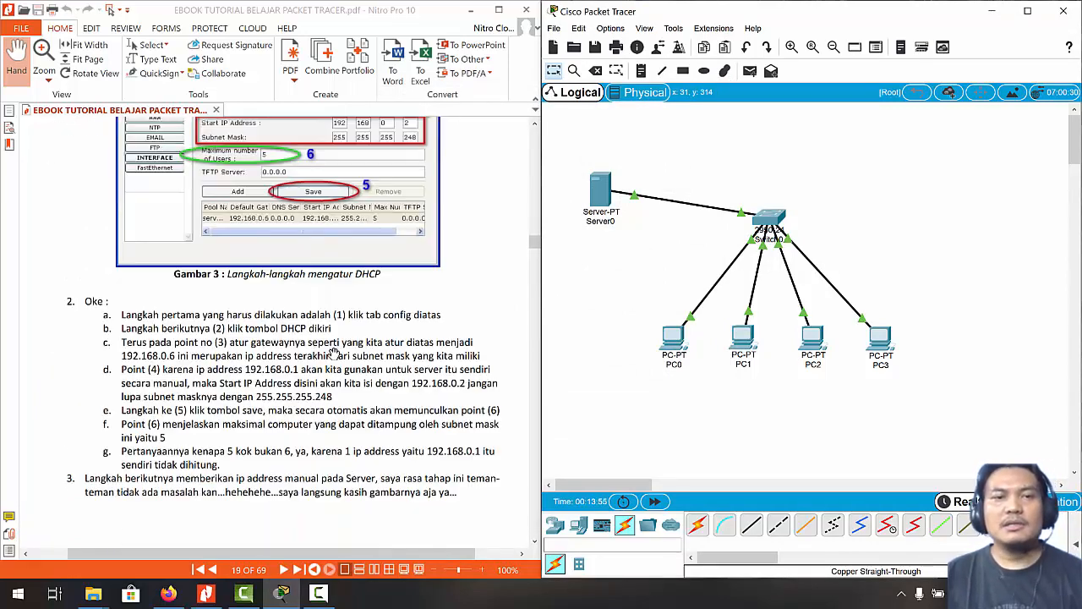
scroll(334, 357, "down", 8)
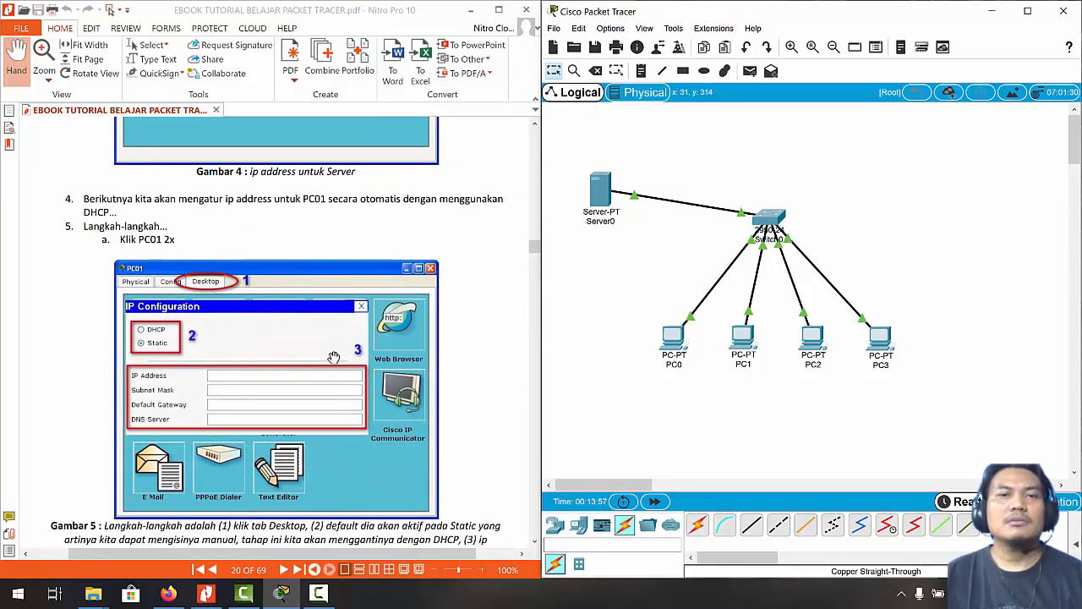
scroll(334, 357, "down", 5)
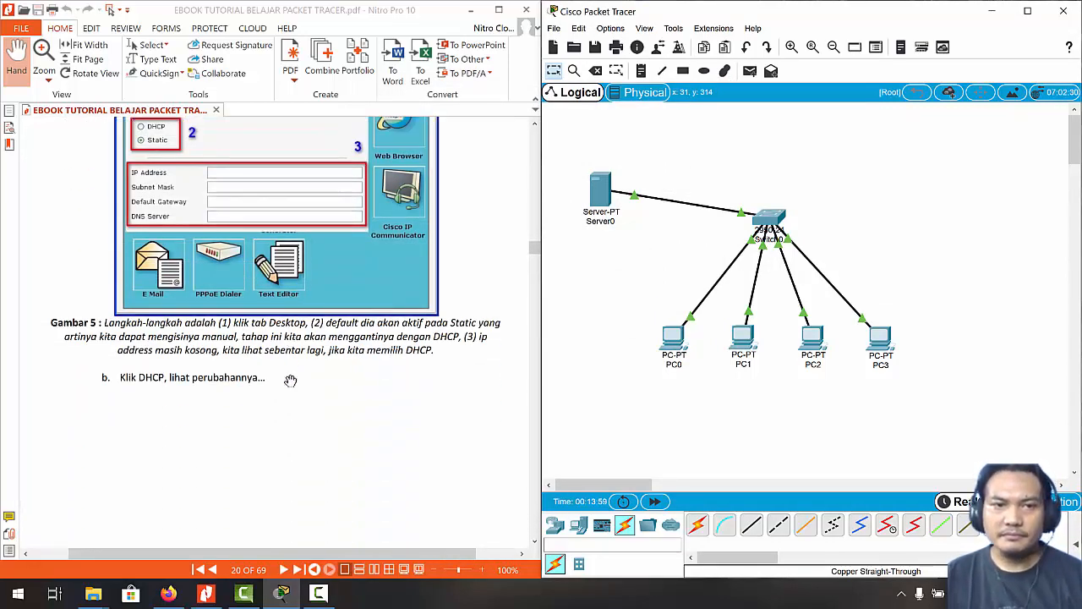
scroll(310, 356, "down", 8)
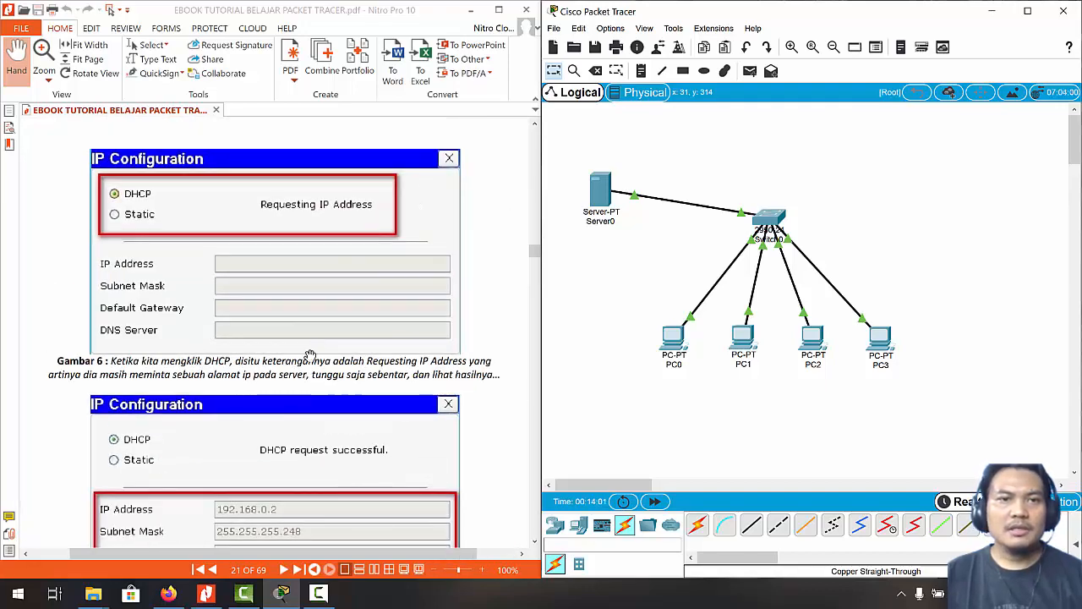
scroll(308, 310, "down", 1)
scroll(296, 338, "down", 4)
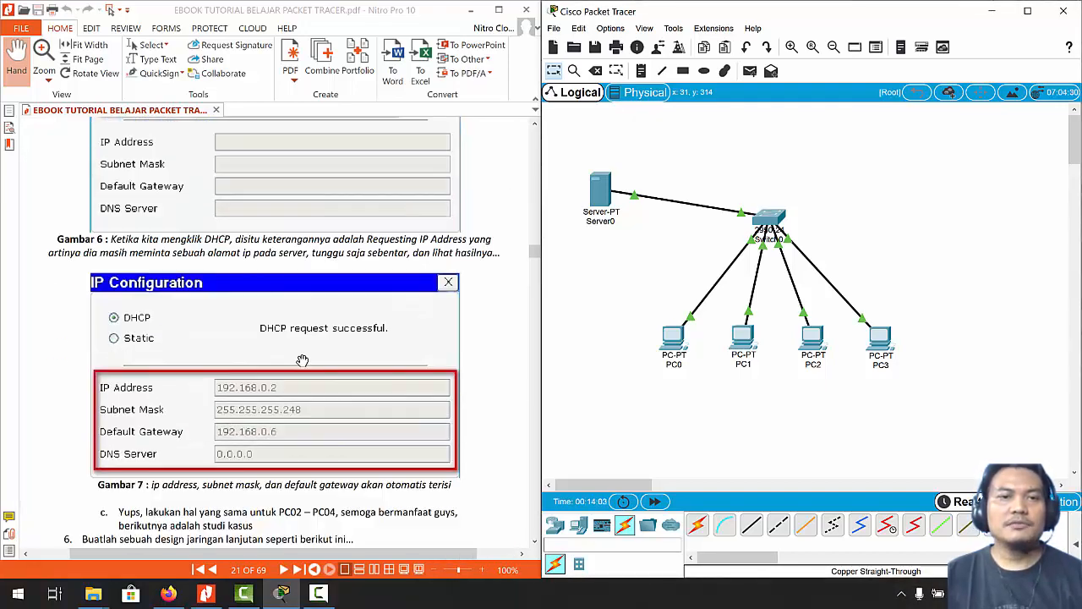
scroll(302, 361, "down", 3)
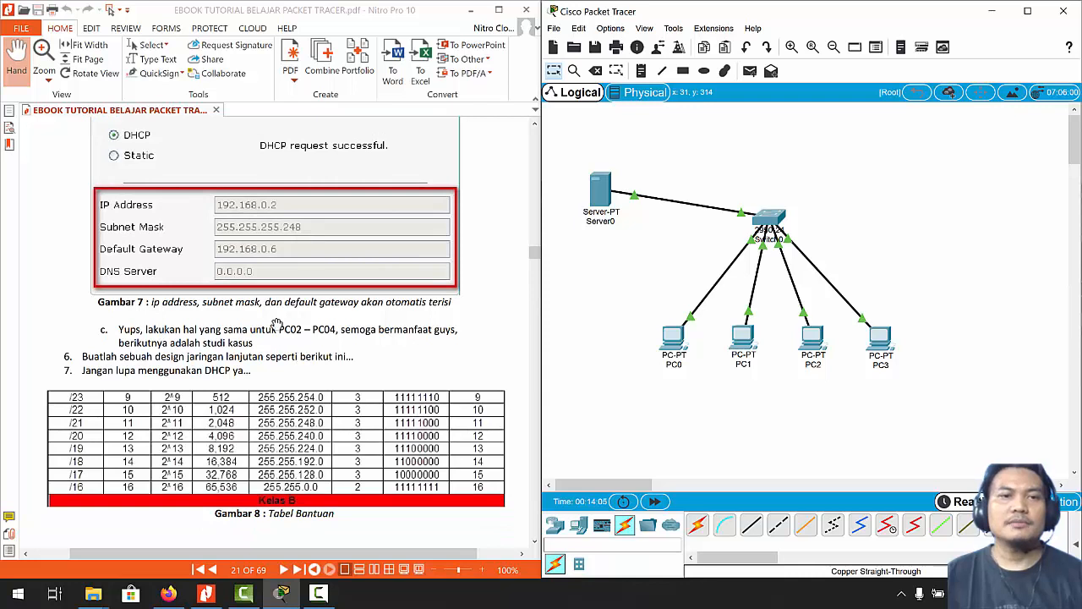
scroll(351, 311, "up", 1)
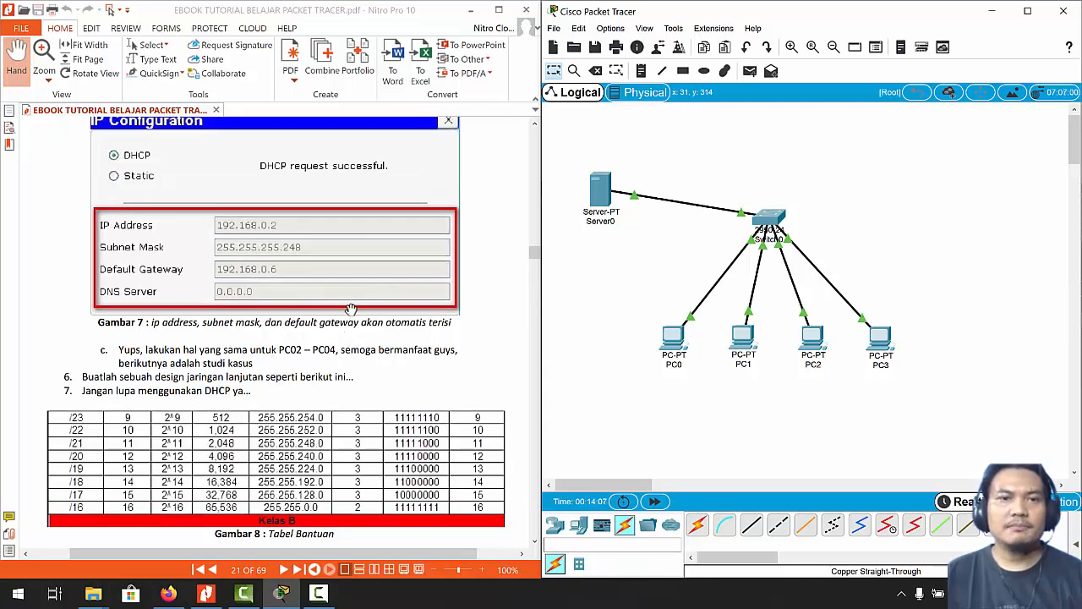
scroll(393, 350, "down", 1)
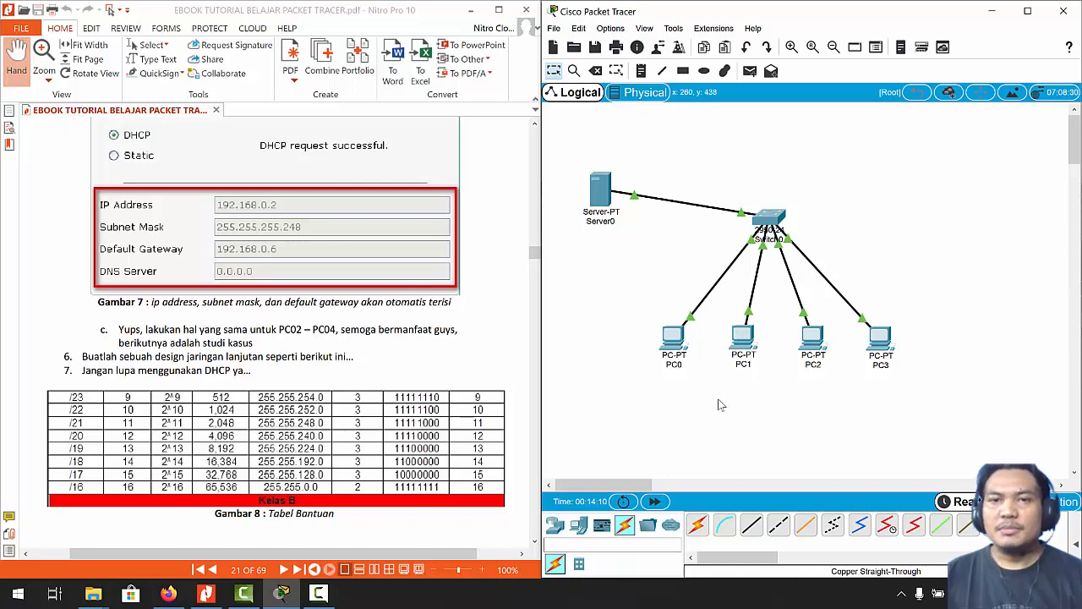
Step: Check PC0's IP settings by running ipconfig in its Command Prompt
left_click(669, 340)
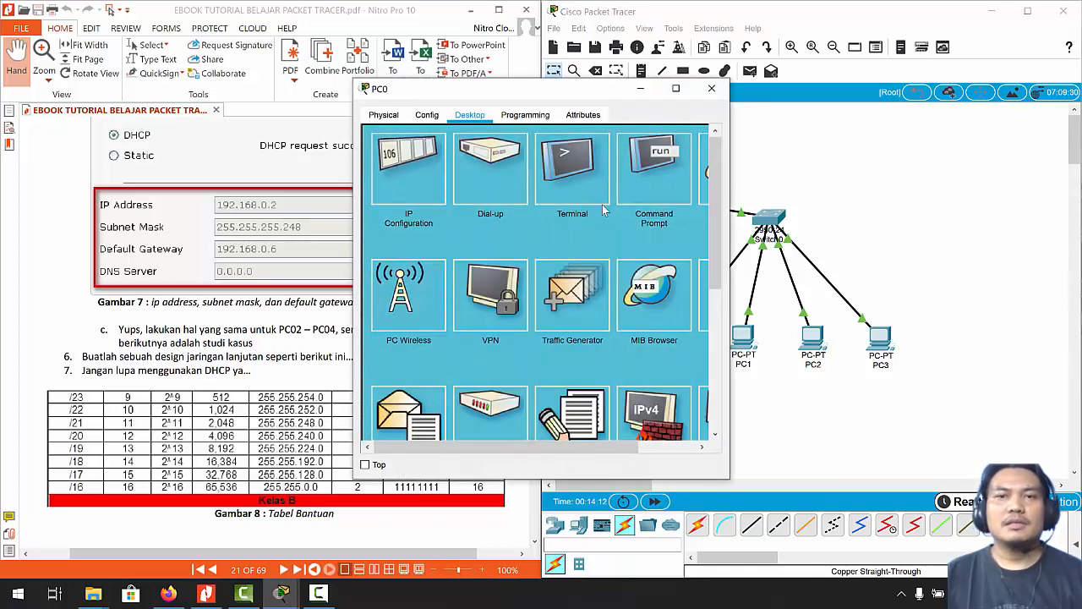
left_click(657, 179)
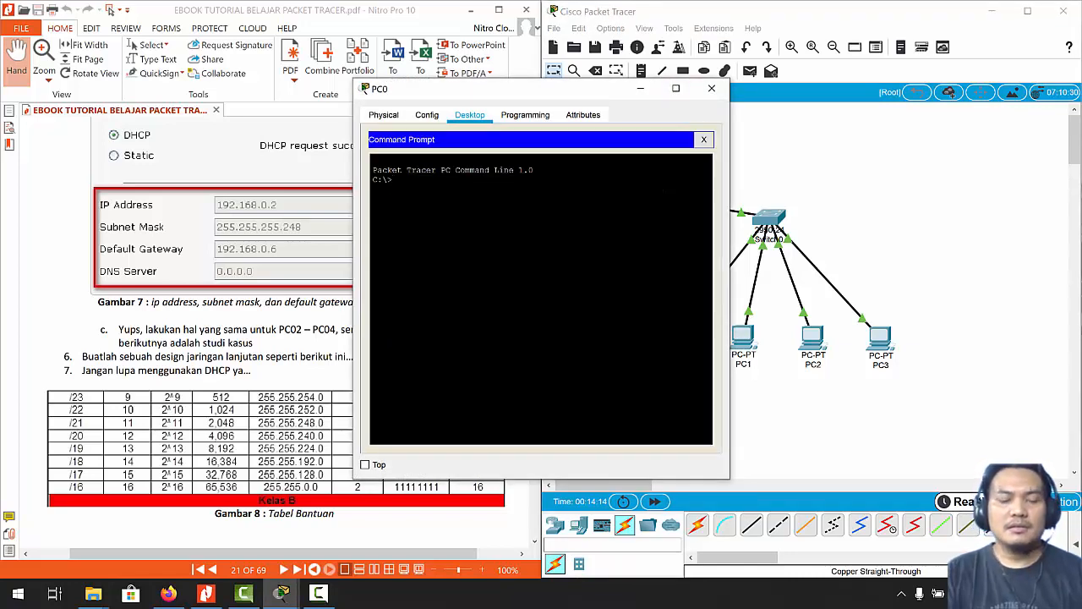
type("ipconfig")
key("Return")
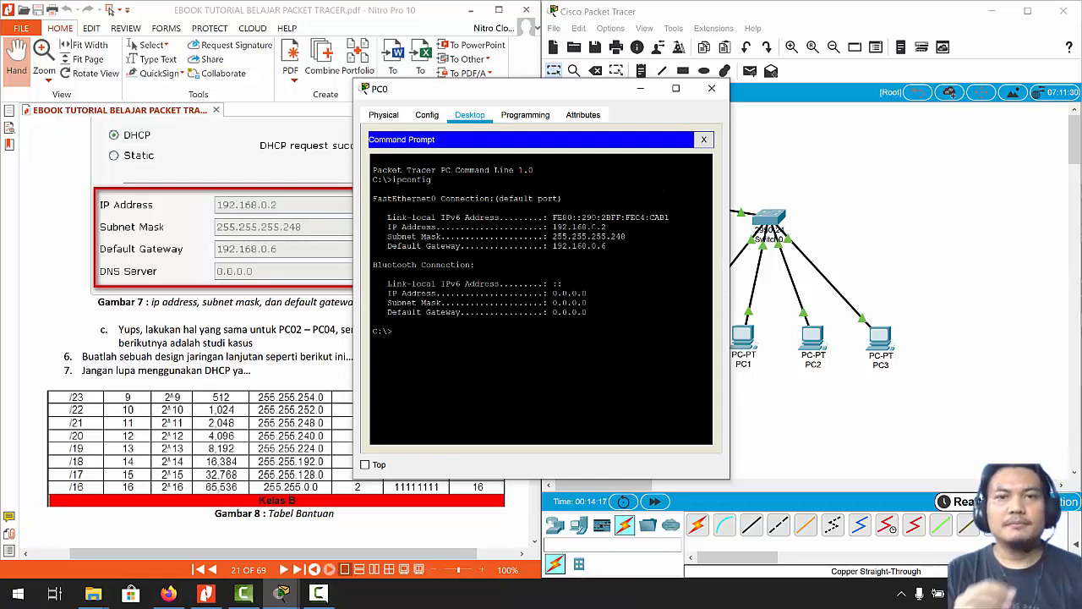
Step: Check PC1's IP settings with ipconfig in its Command Prompt, and move the PC0 and PC1 windows clear of the topology
left_click(743, 342)
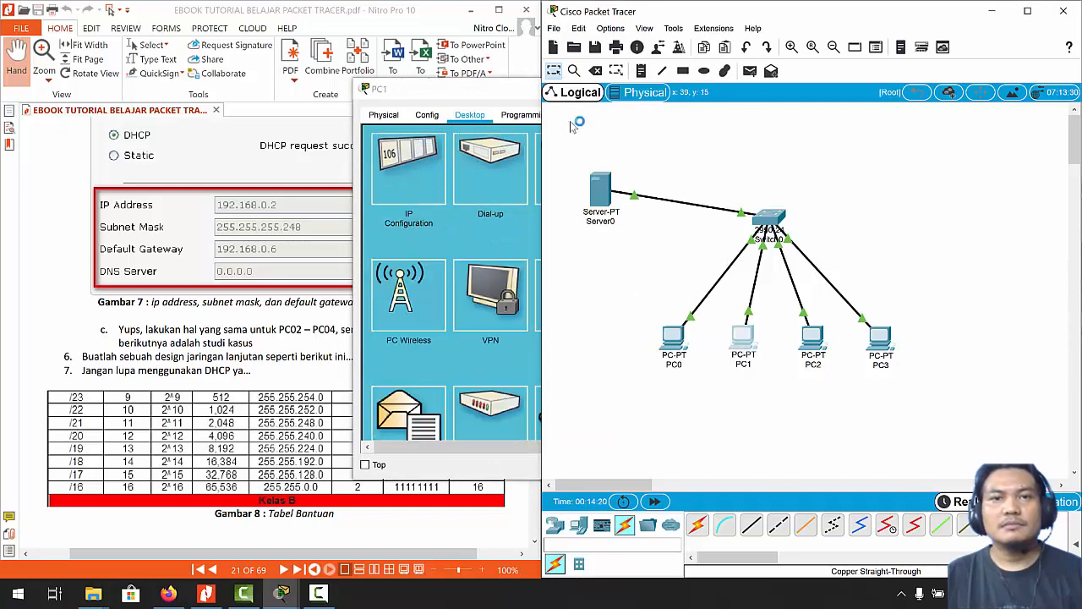
left_click_drag(486, 89, 883, 46)
left_click(1023, 132)
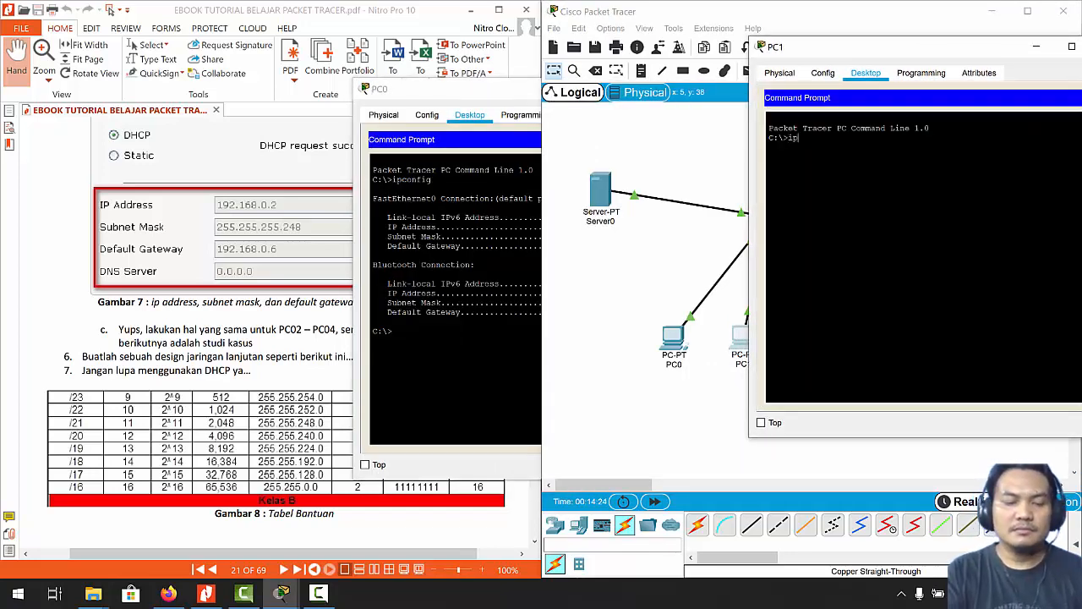
type("ipconfig")
key("Return")
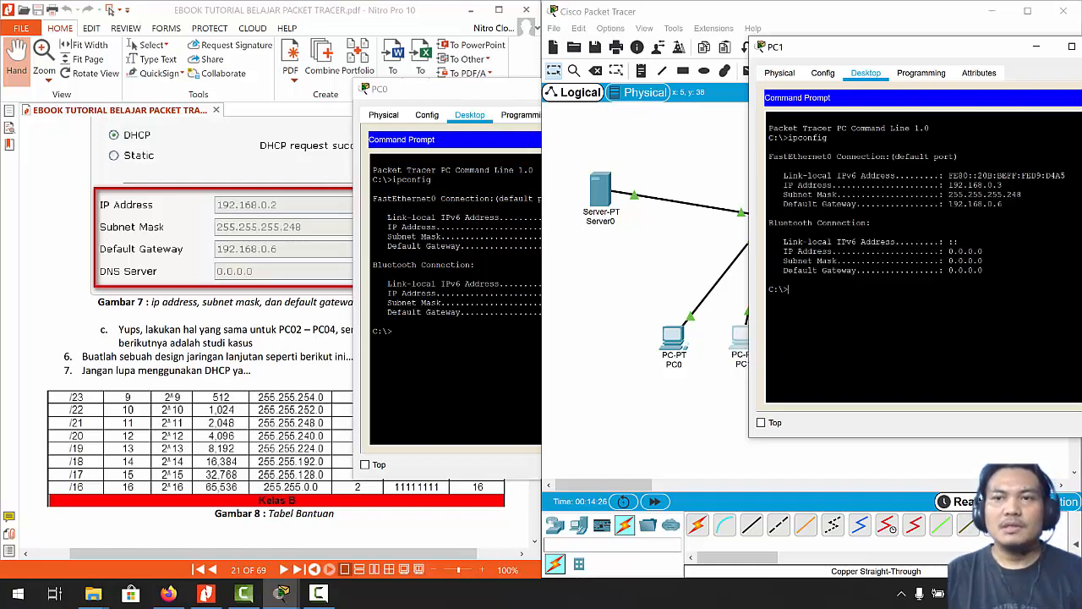
left_click_drag(478, 93, 135, 25)
left_click_drag(841, 49, 160, 51)
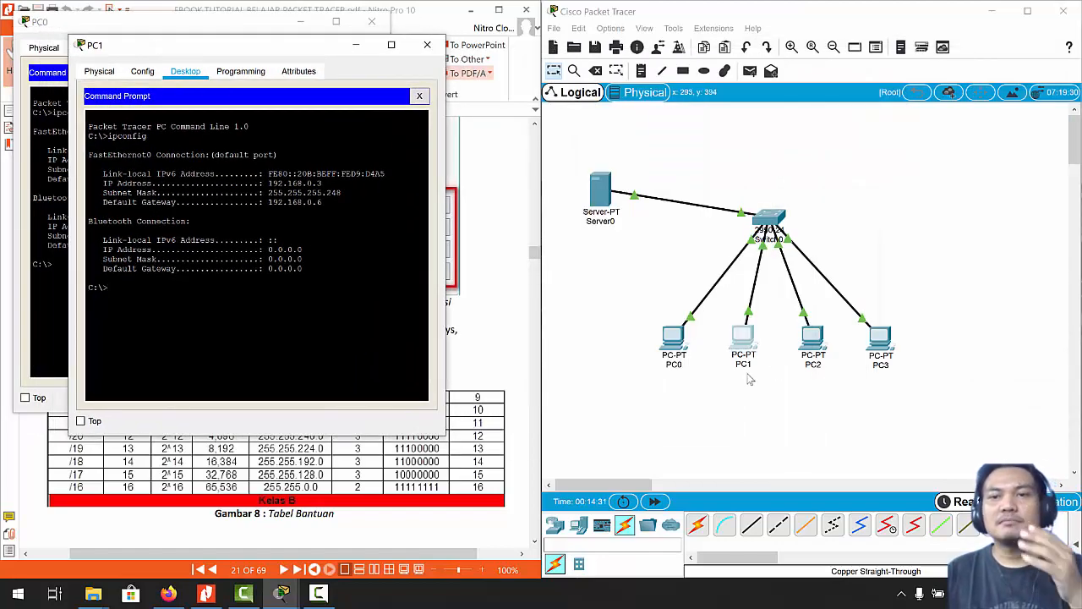
Step: Run ipconfig in PC2's Command Prompt and place its window beside those of PC0 and PC1
left_click(810, 347)
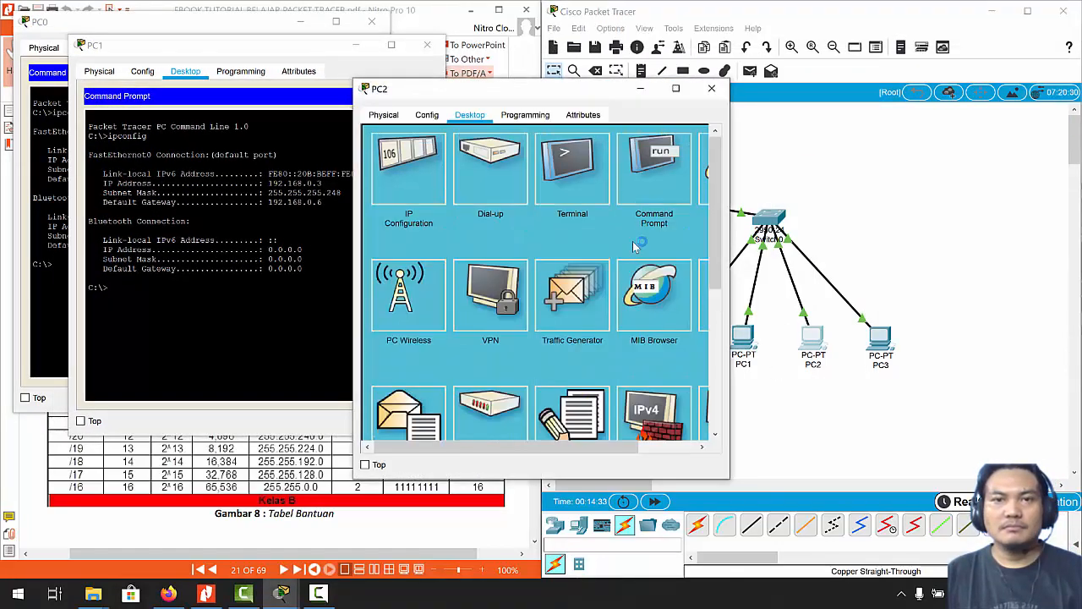
left_click(658, 192)
type("ipconfig")
key("Return")
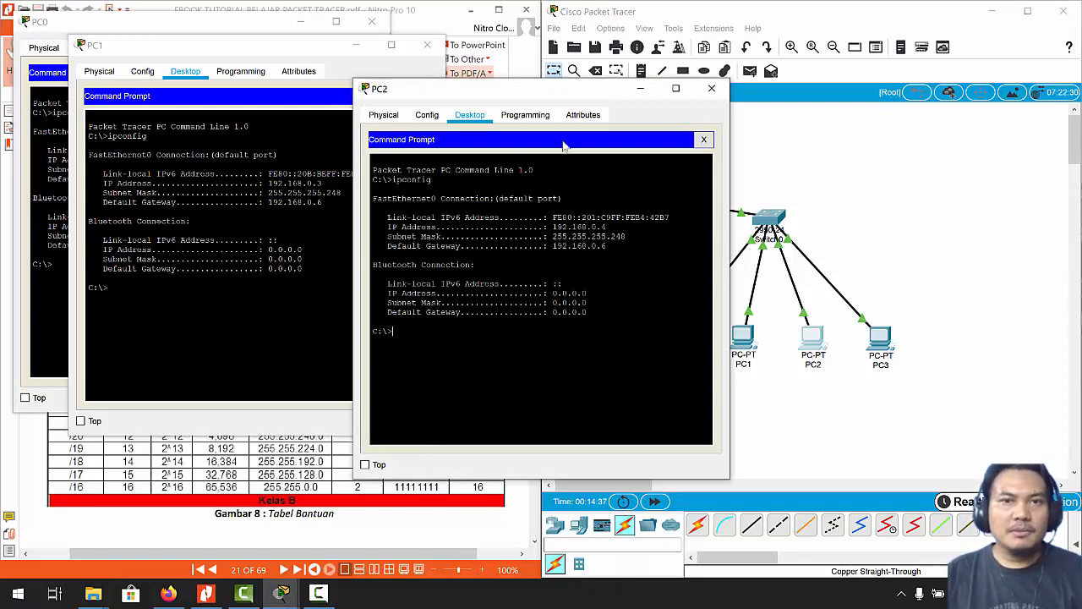
left_click_drag(495, 95, 322, 63)
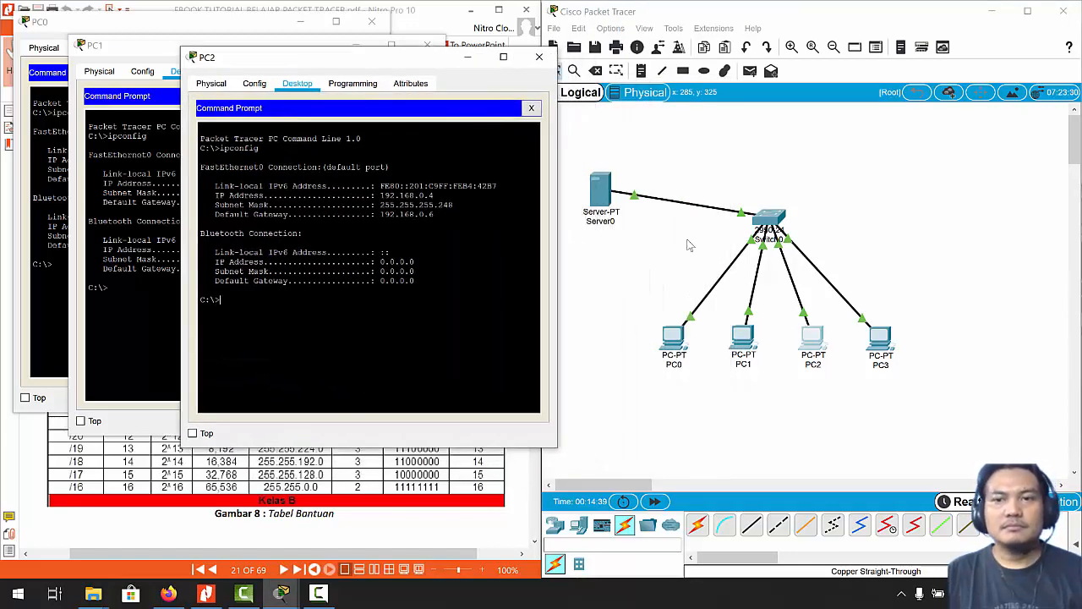
Step: Run ipconfig in PC3's Command Prompt to check its IP settings
left_click(880, 338)
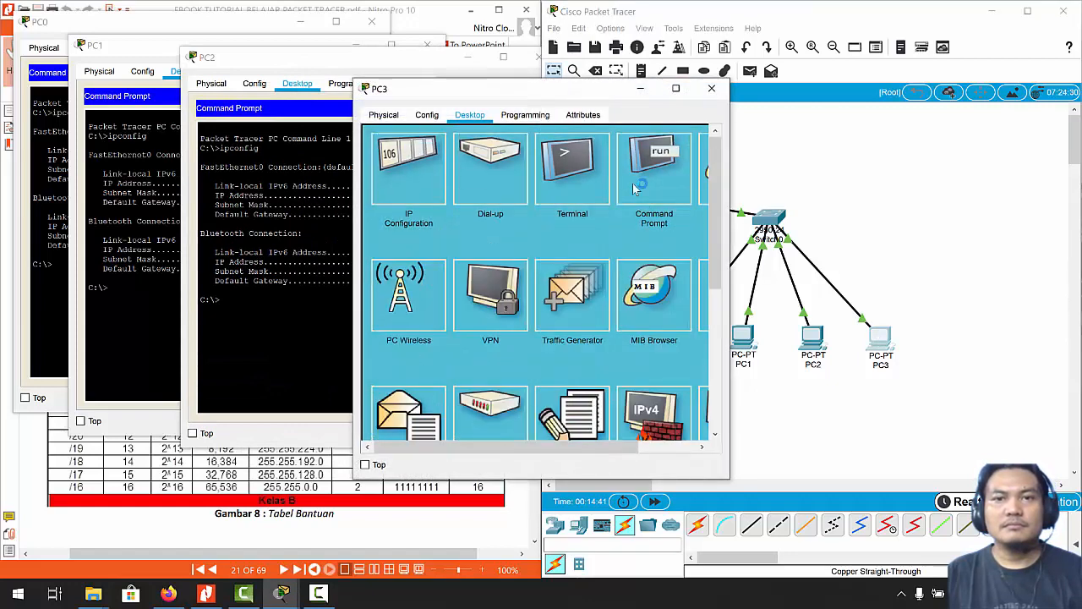
left_click(630, 193)
type("ipconfig")
key("Return")
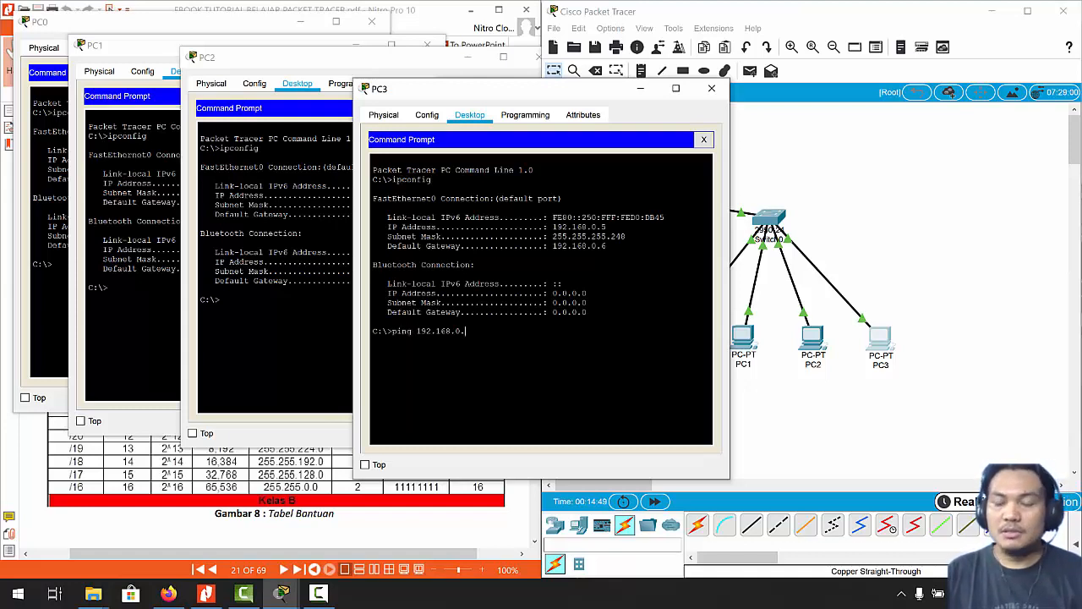
Step: From PC3, ping the server at 192.168.0.1 and PC0 at 192.168.0.2, interrupting each ping early
key("Return")
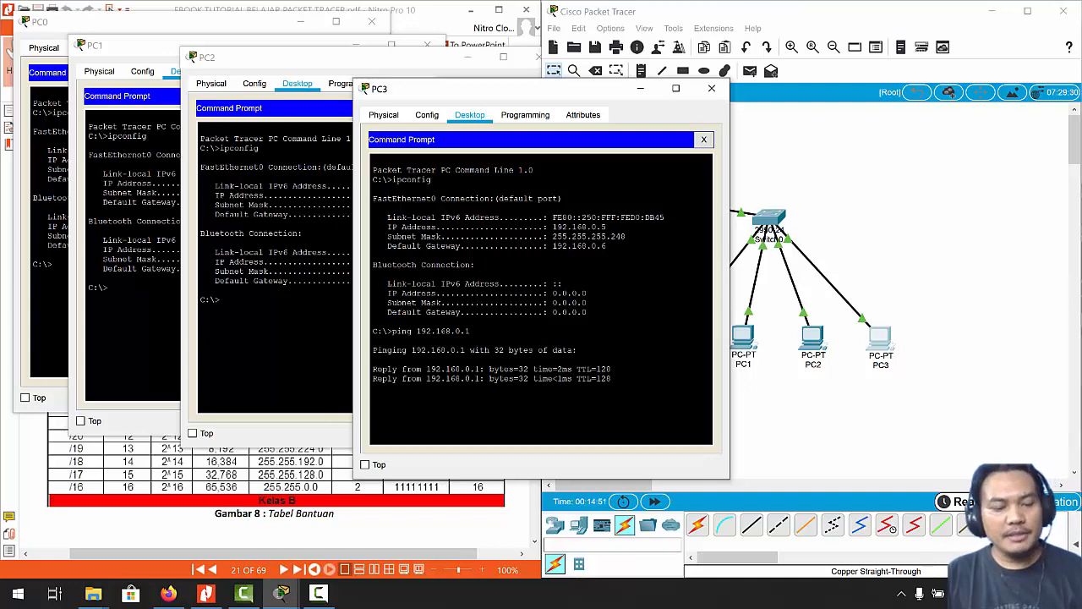
key("ctrl+c")
key("Up")
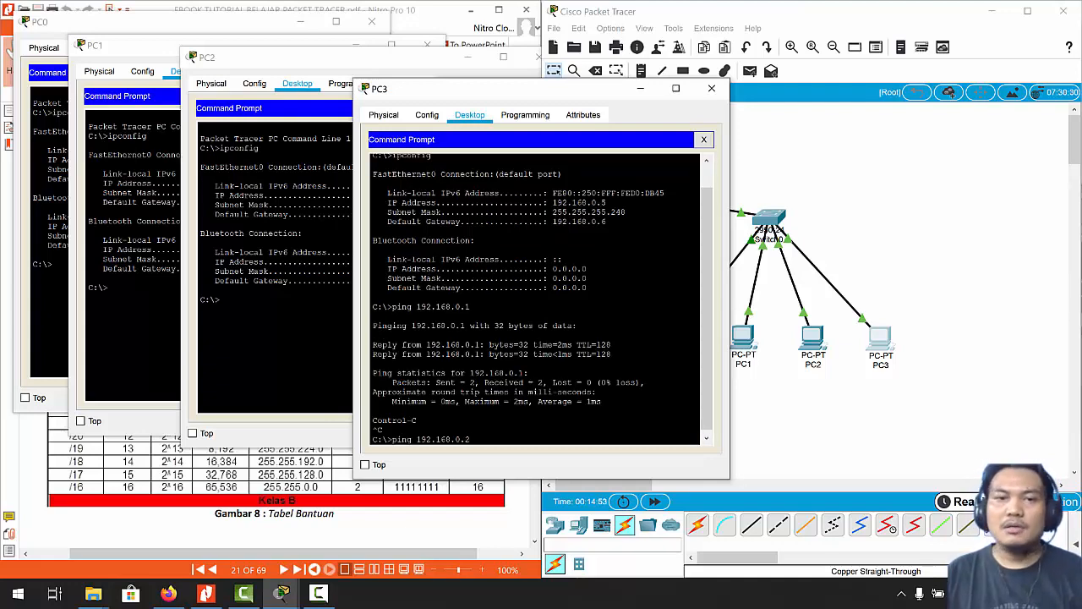
key("Return")
key("ctrl+c")
Step: From PC3, ping PC1 at 192.168.0.3 and PC2 at 192.168.0.4, interrupting each ping early
key("Up")
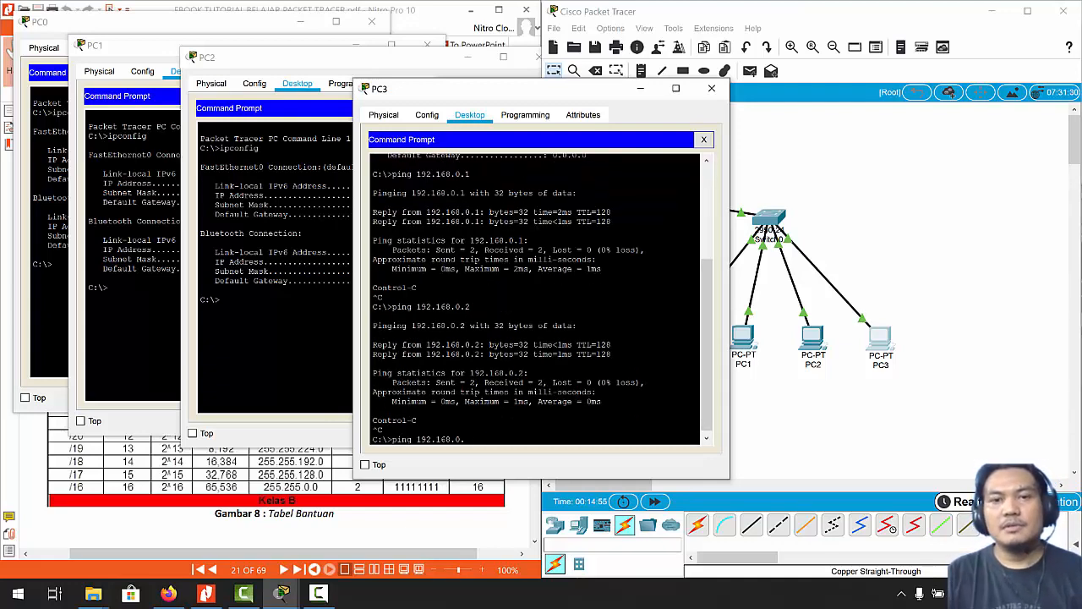
type("3")
key("Return")
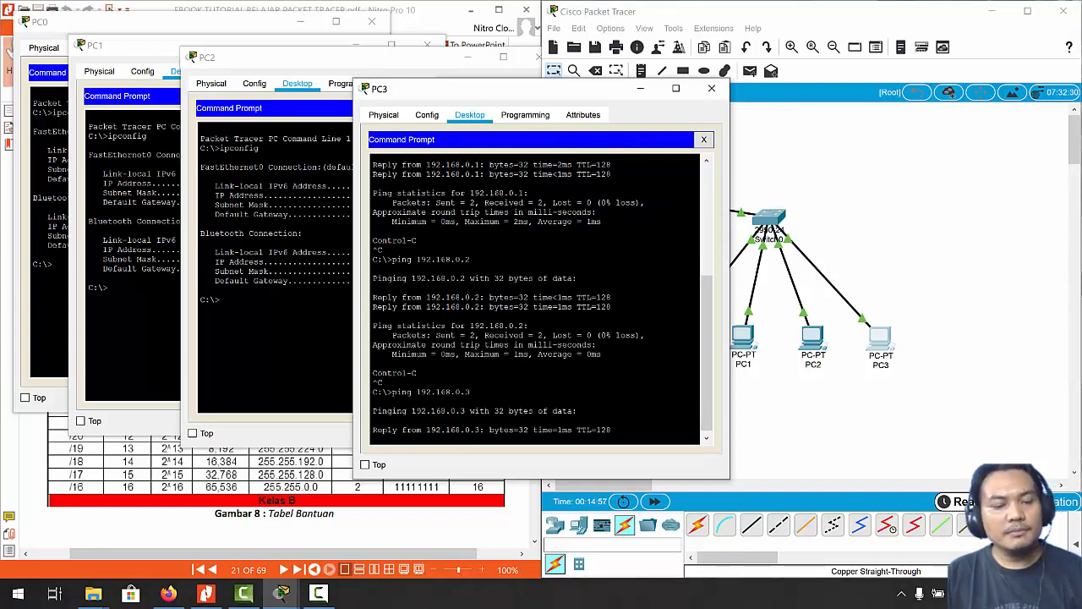
key("ctrl+c")
key("Up")
type("4")
key("Return")
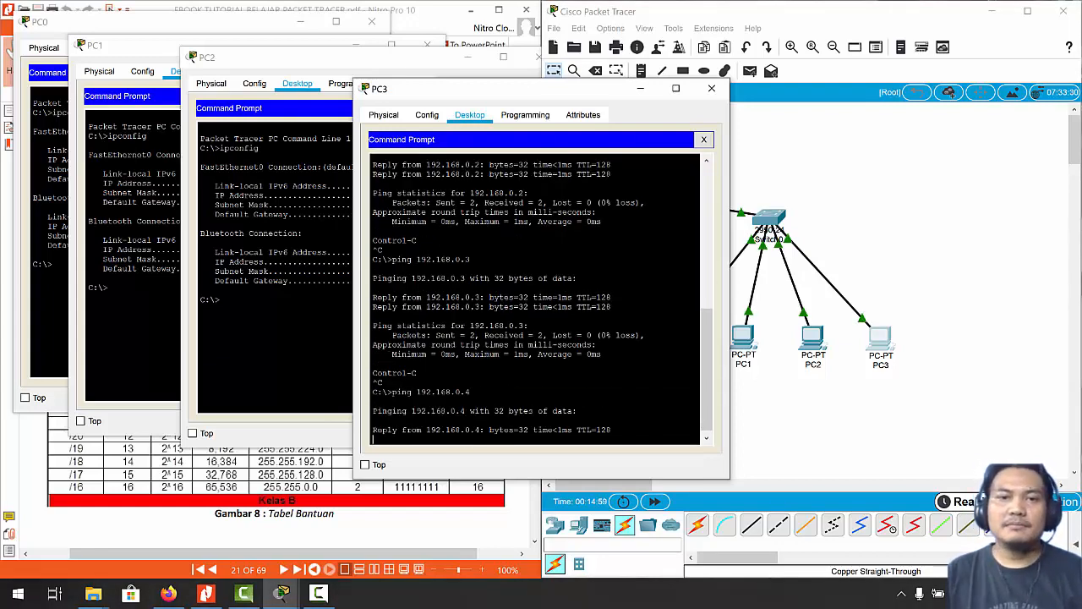
key("ctrl+c")
Step: Ping PC3's own address 192.168.0.5 and the gateway address 192.168.0.6 from PC3
key("Up")
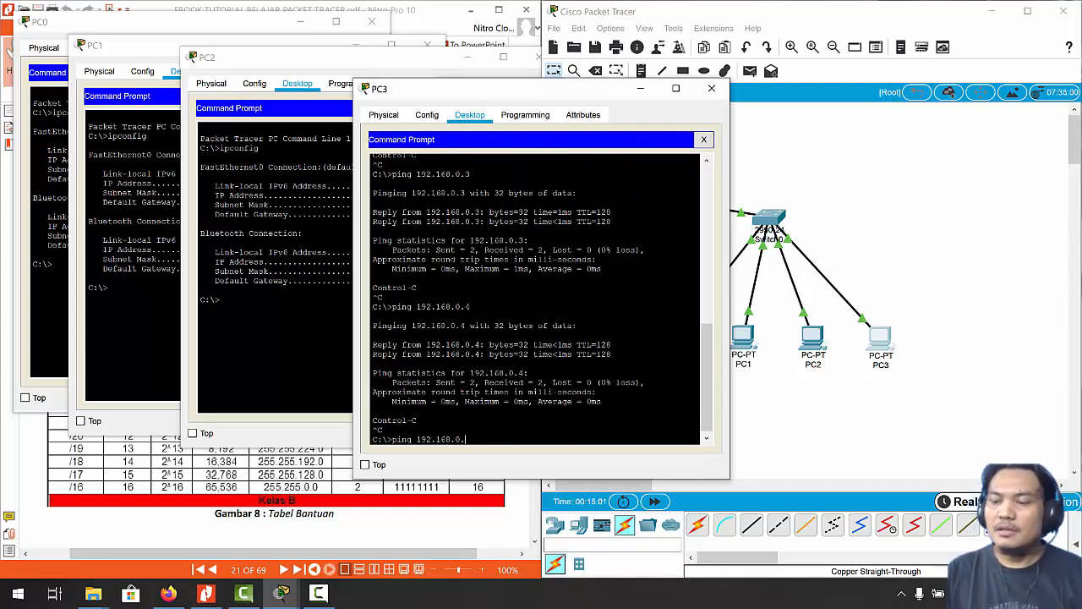
type("5")
key("Return")
key("ctrl+c")
key("Up")
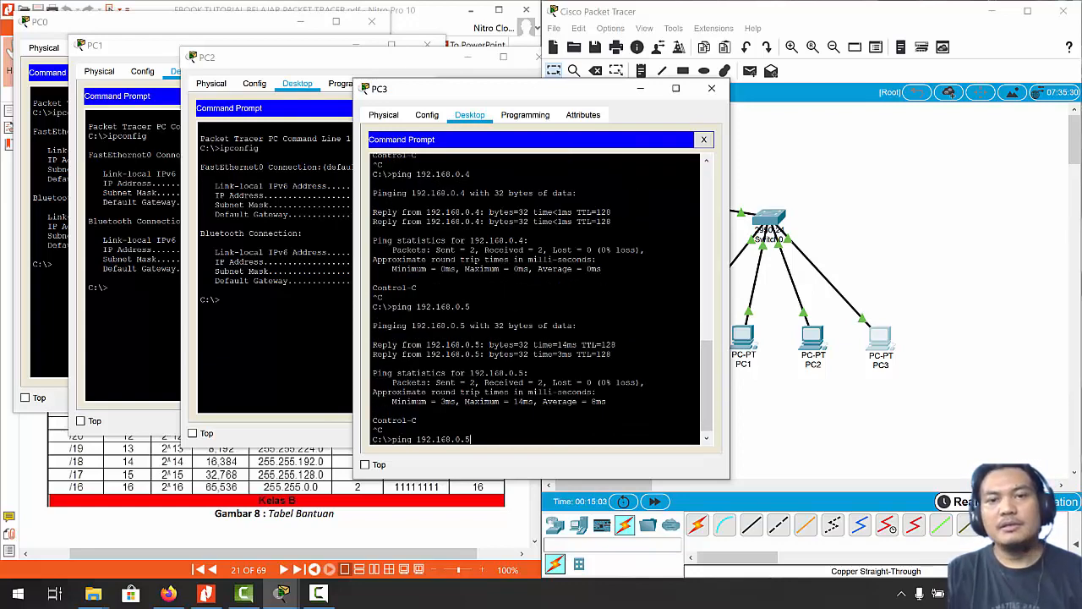
type("6")
key("Return")
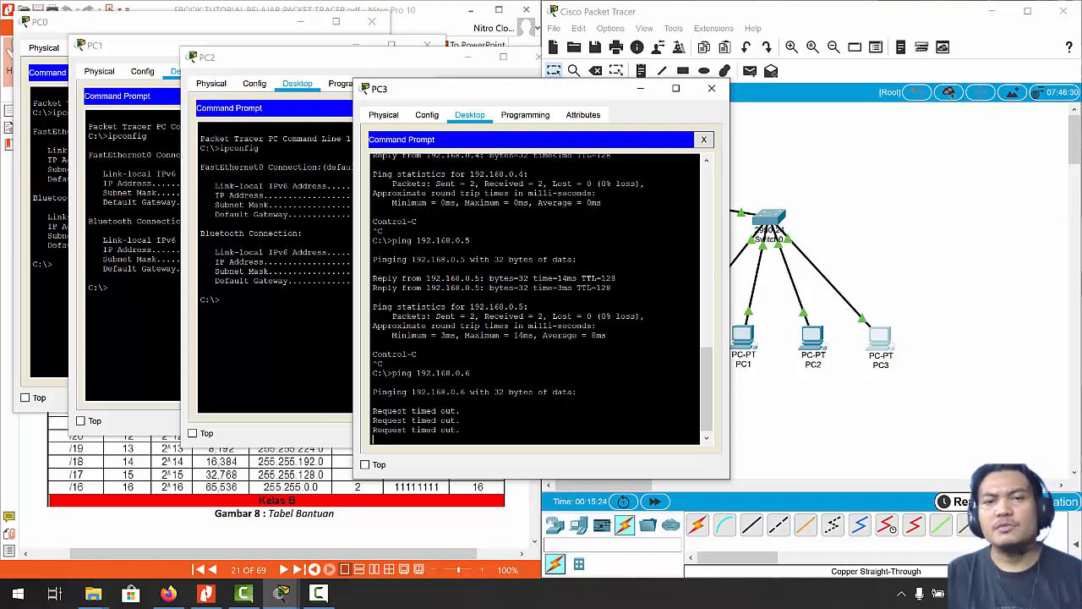
Step: Switch to the Nitro Pro e-book and examine the two-LAN router case-study diagram and the subnet helper table
left_click(834, 399)
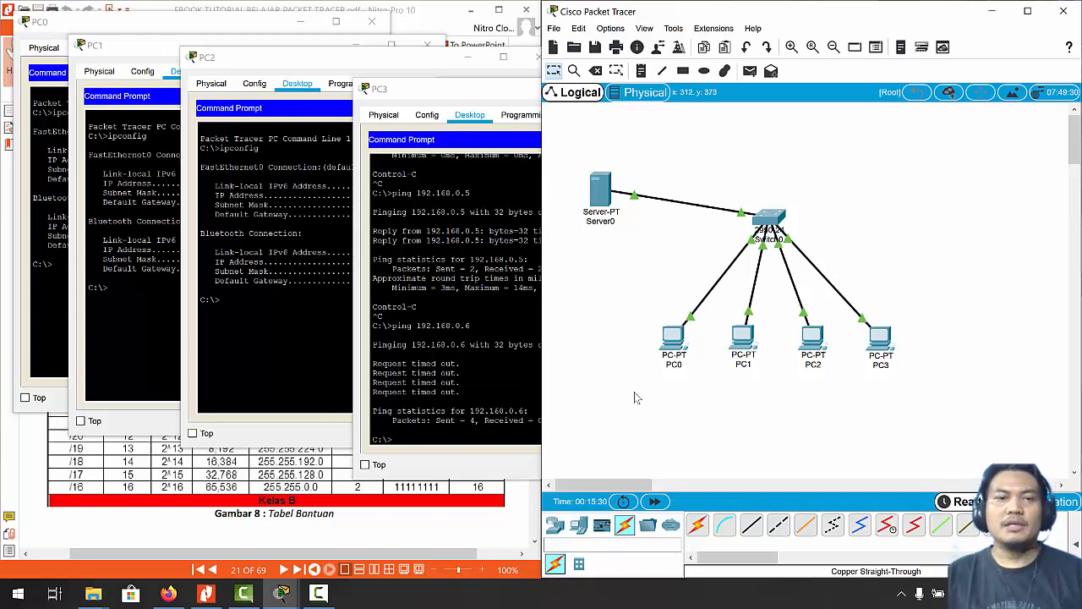
left_click(276, 444)
scroll(276, 443, "down", 1)
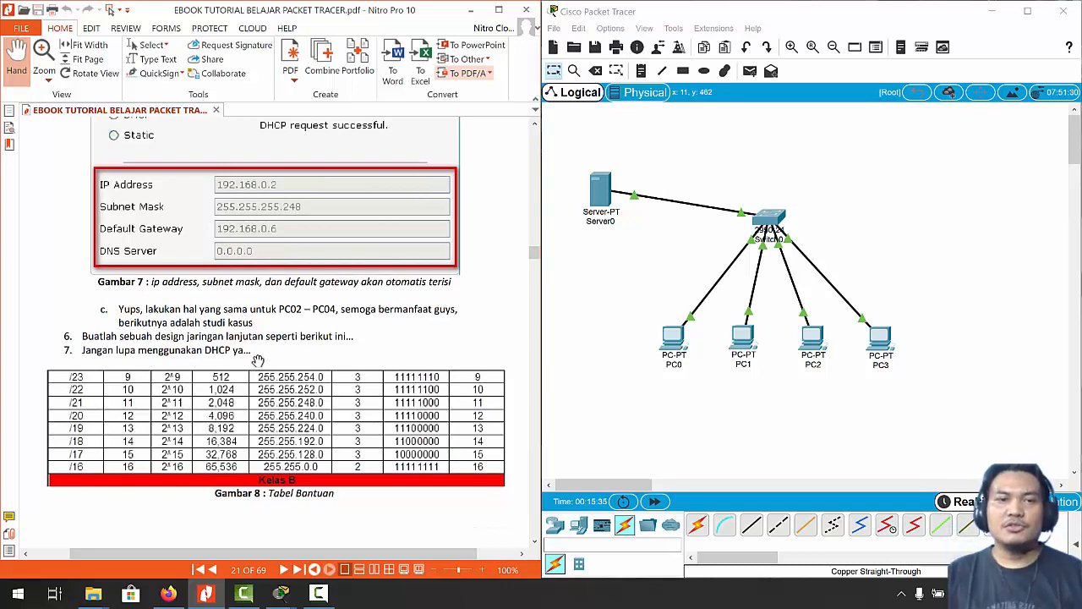
scroll(258, 361, "down", 8)
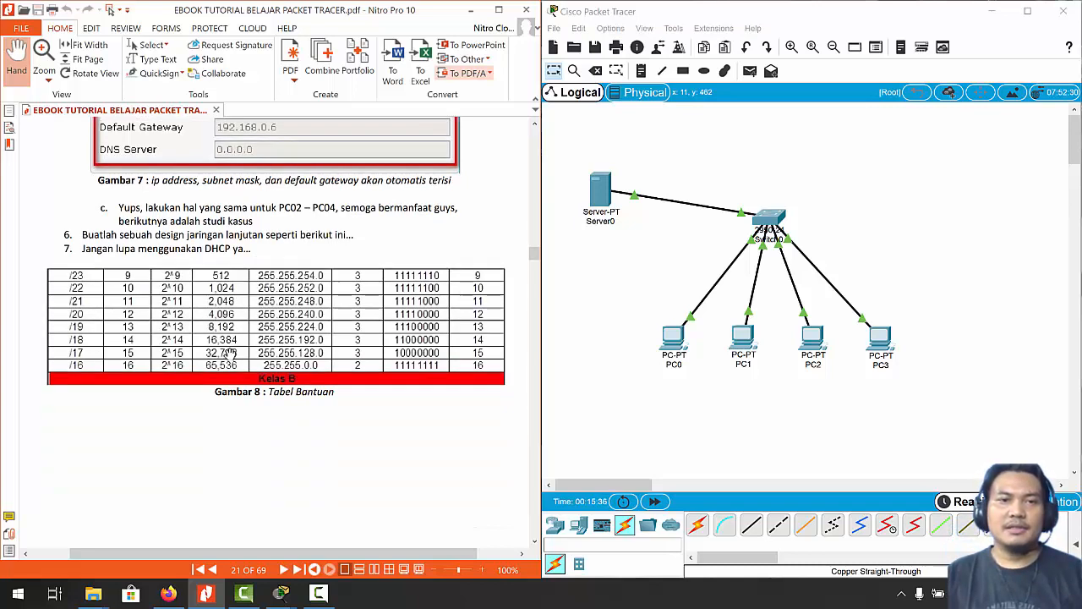
scroll(230, 353, "down", 6)
scroll(230, 354, "up", 5)
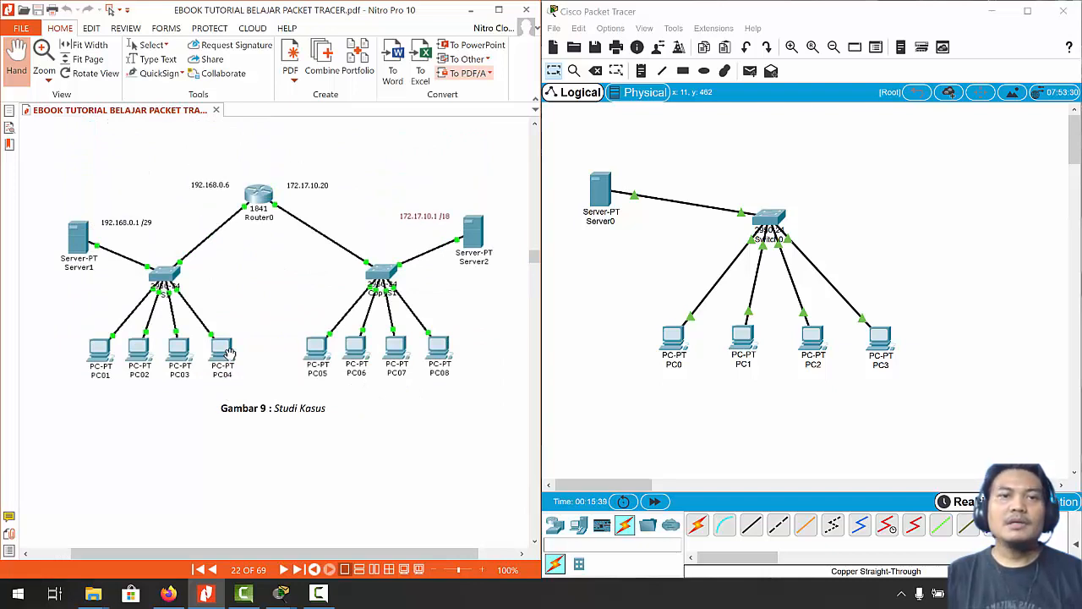
scroll(228, 372, "down", 5)
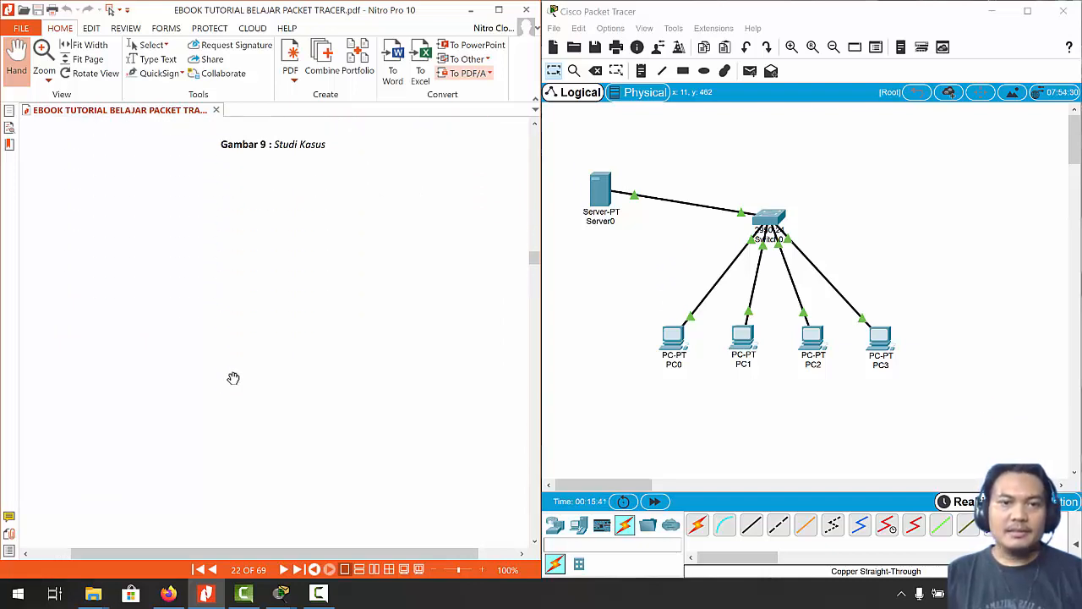
scroll(233, 378, "down", 3)
scroll(233, 378, "up", 4)
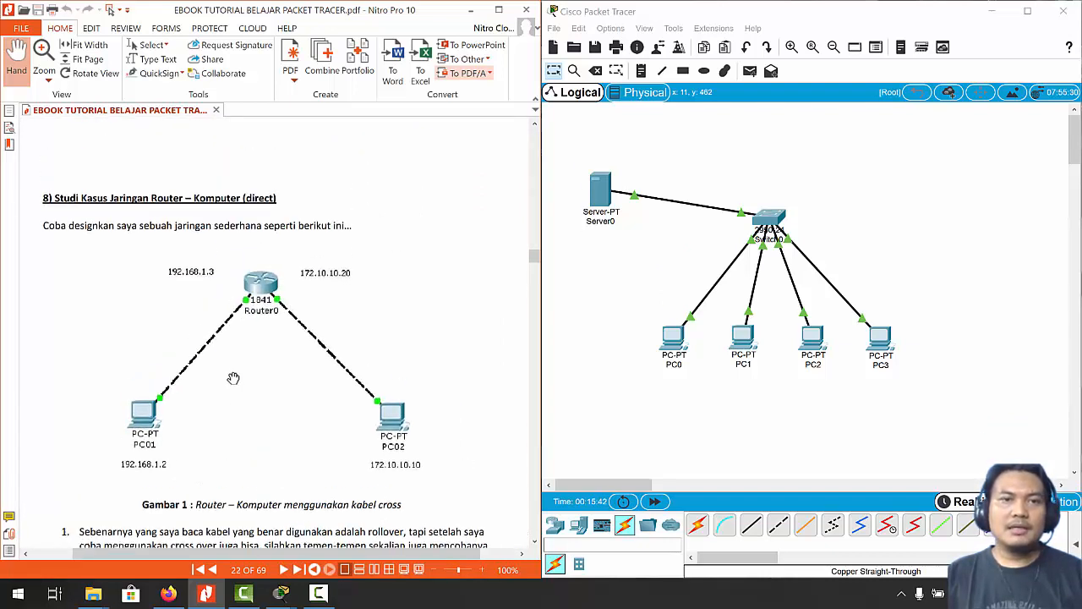
scroll(234, 378, "up", 3)
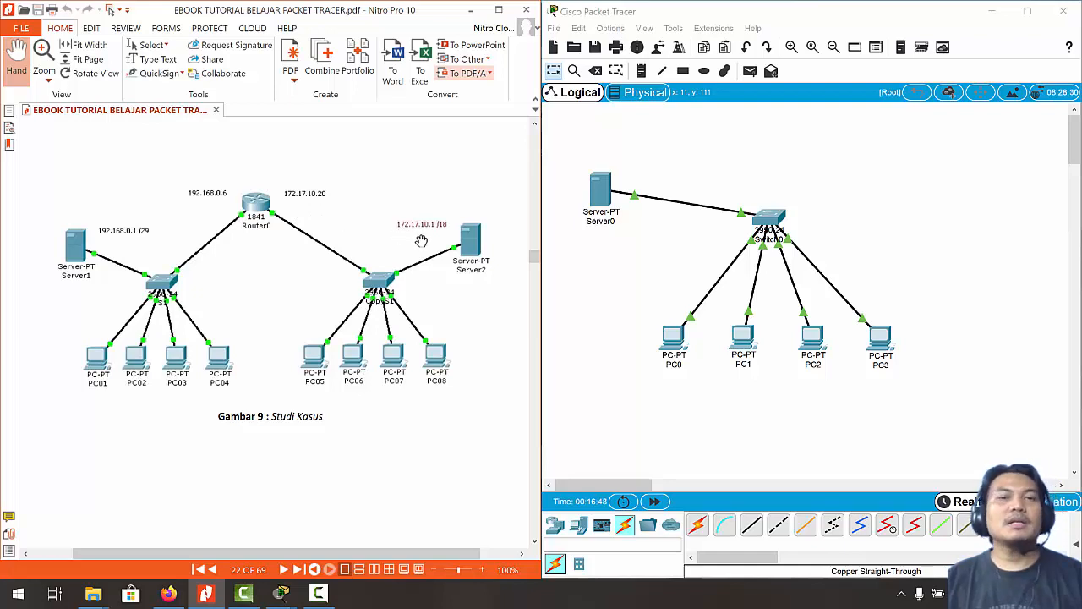
scroll(362, 278, "up", 5)
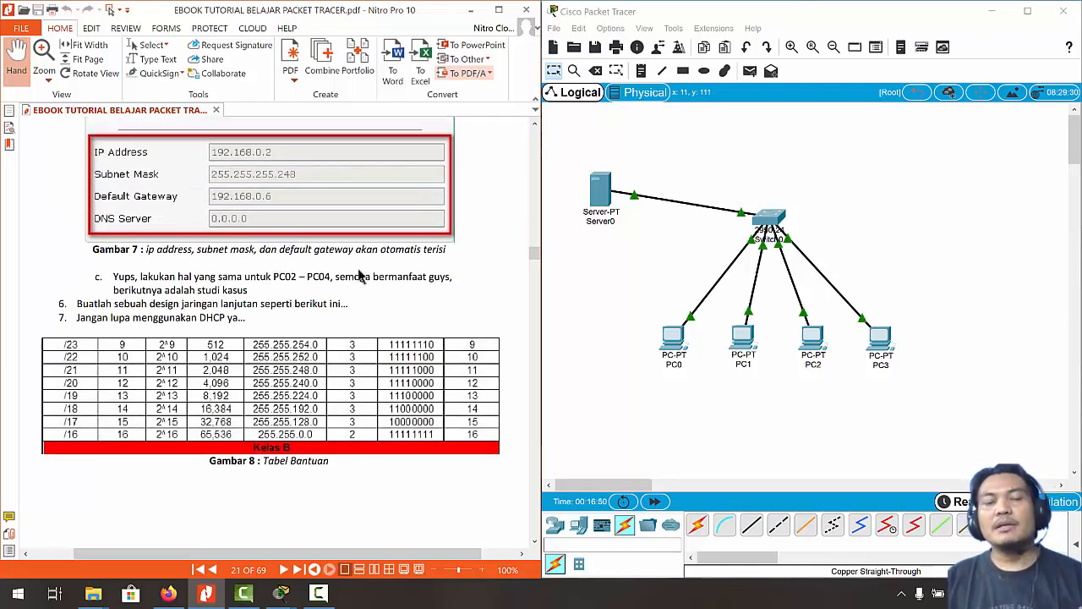
scroll(361, 277, "down", 5)
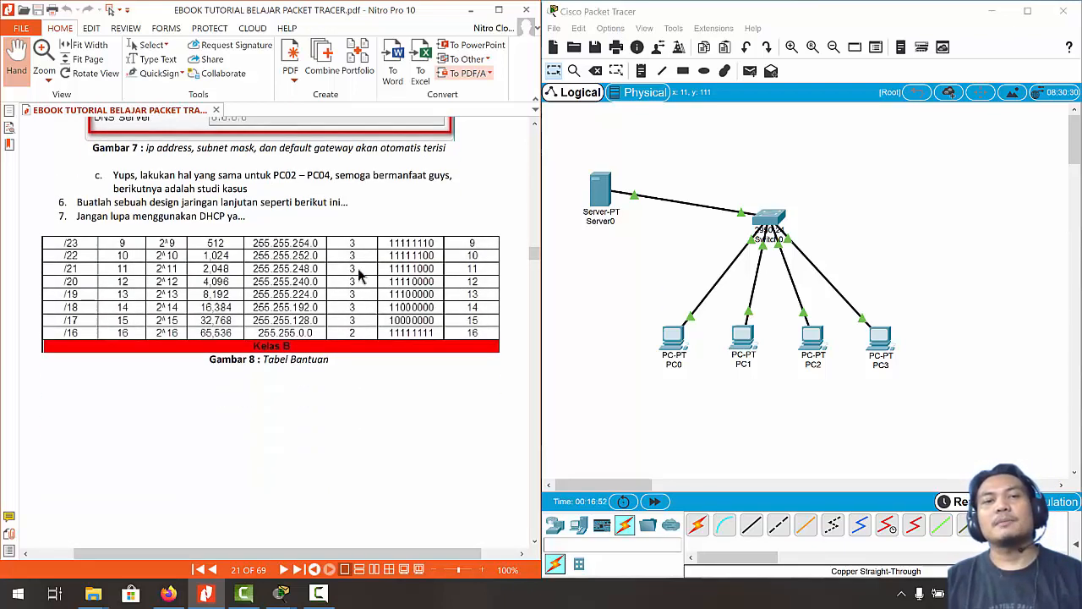
scroll(361, 277, "up", 3)
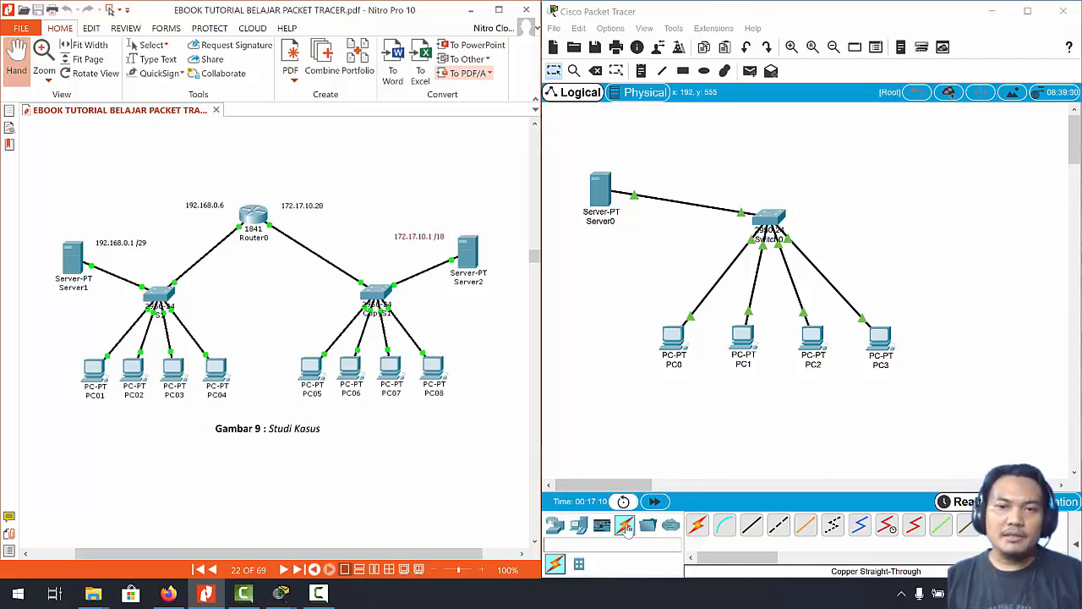
Step: Place four PCs in a row in the empty workspace to the right of the existing LAN
left_click(578, 528)
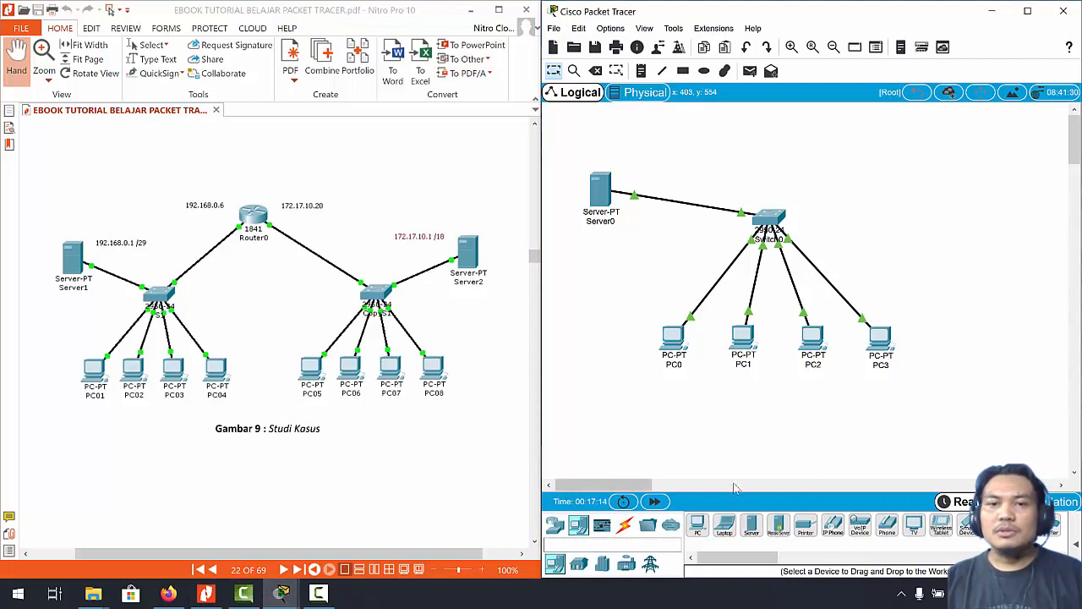
left_click_drag(647, 488, 704, 488)
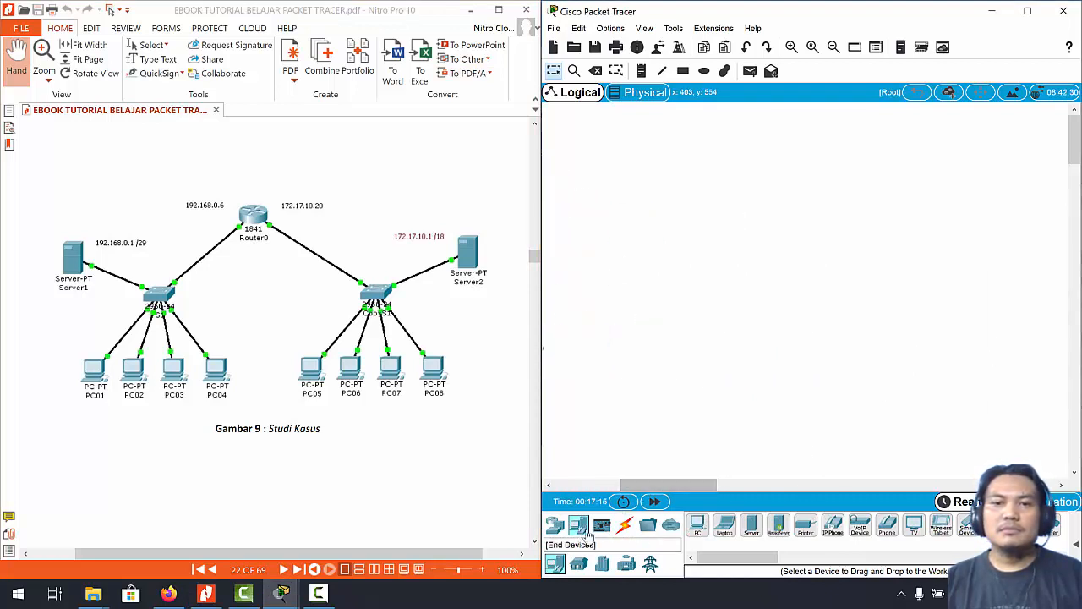
left_click(697, 525)
left_click(729, 325)
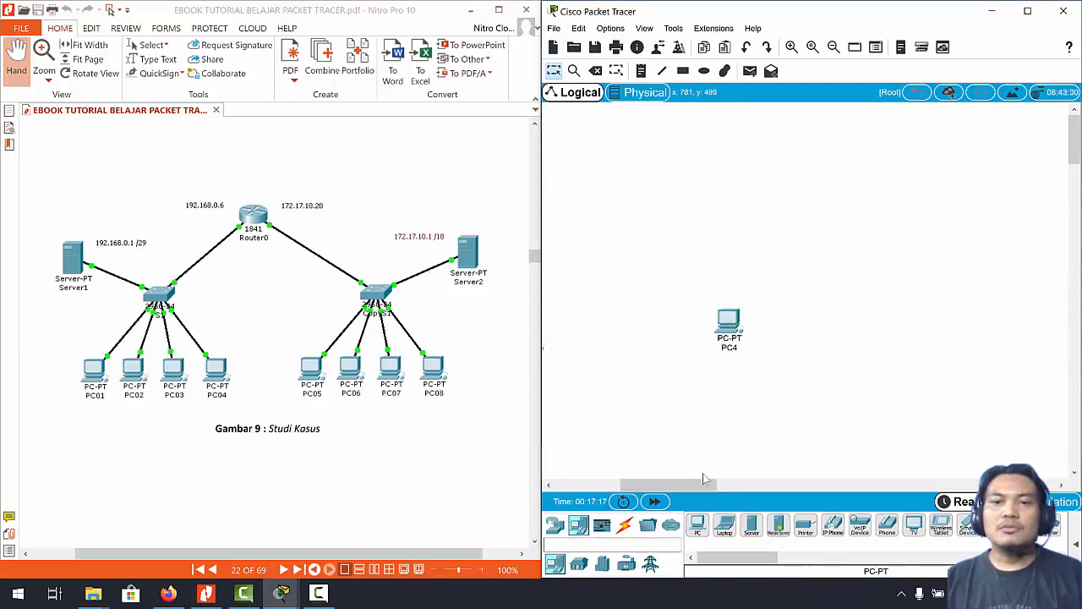
left_click(697, 525)
left_click(793, 334)
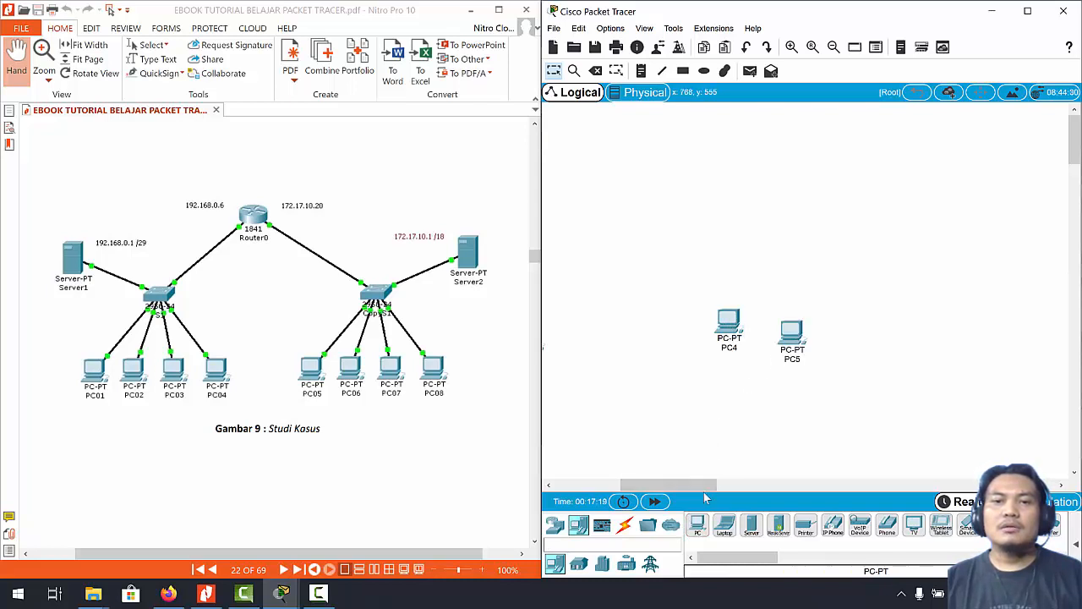
left_click(697, 525)
left_click(866, 337)
left_click(697, 525)
left_click(953, 343)
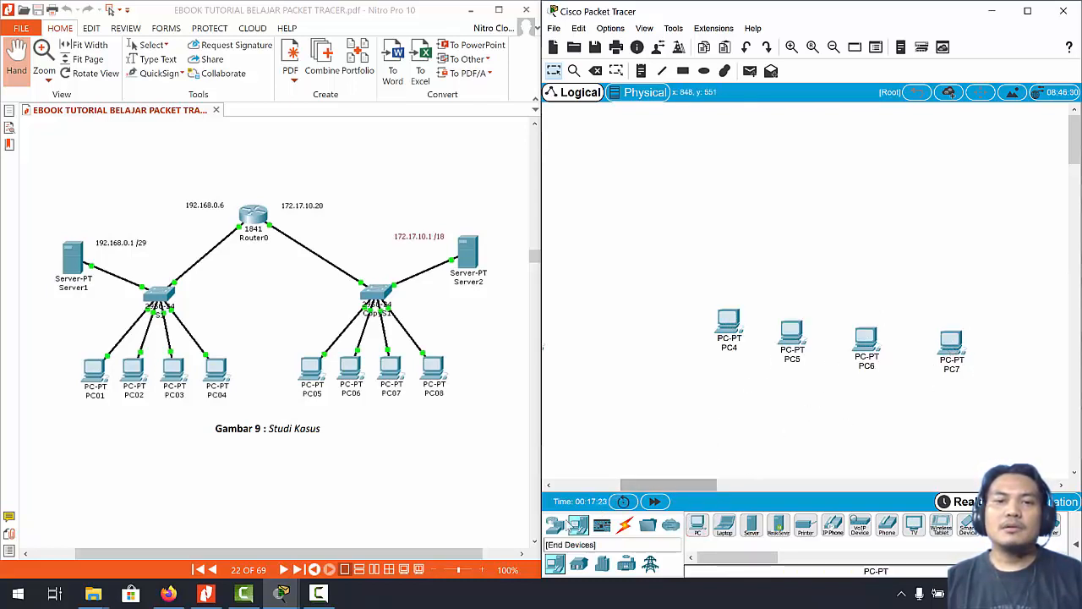
Step: Add a 2950-24 switch above the four new PCs and a Server-PT to its upper right
left_click(554, 525)
left_click(580, 565)
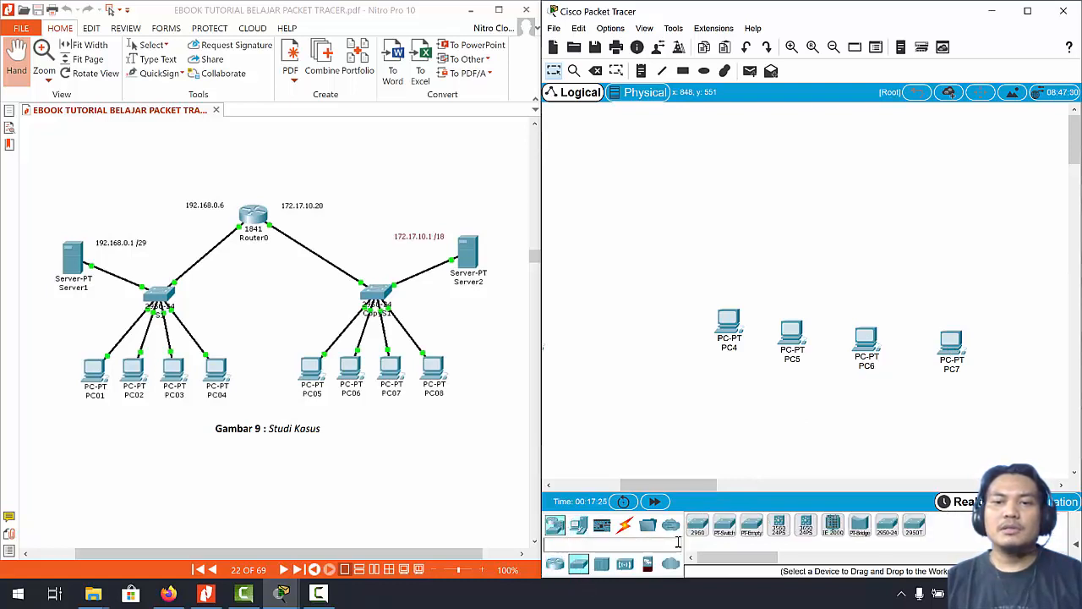
left_click(886, 525)
left_click(866, 279)
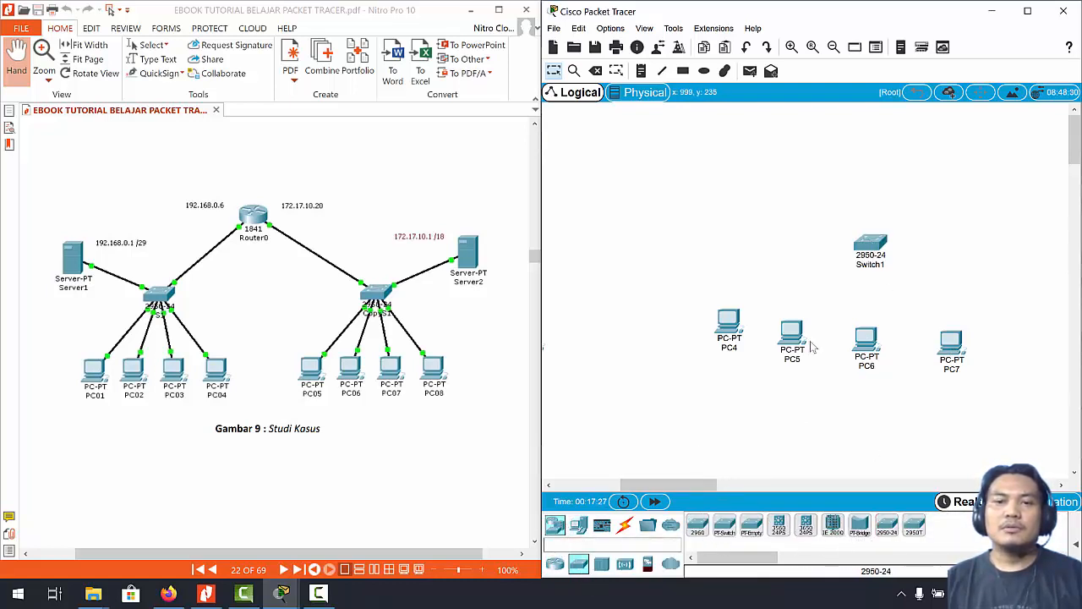
left_click(578, 525)
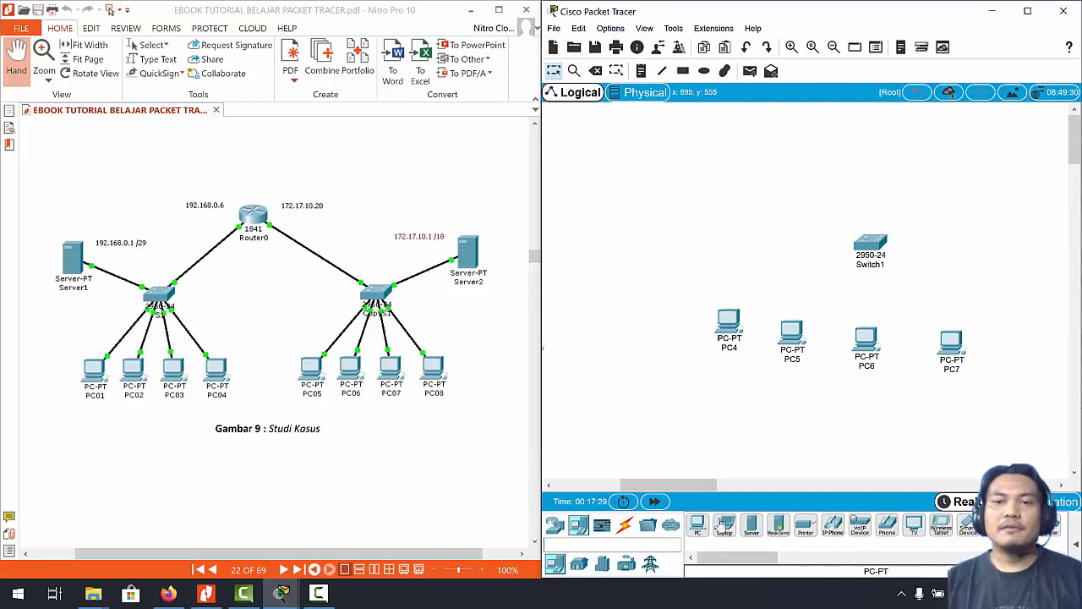
left_click(752, 525)
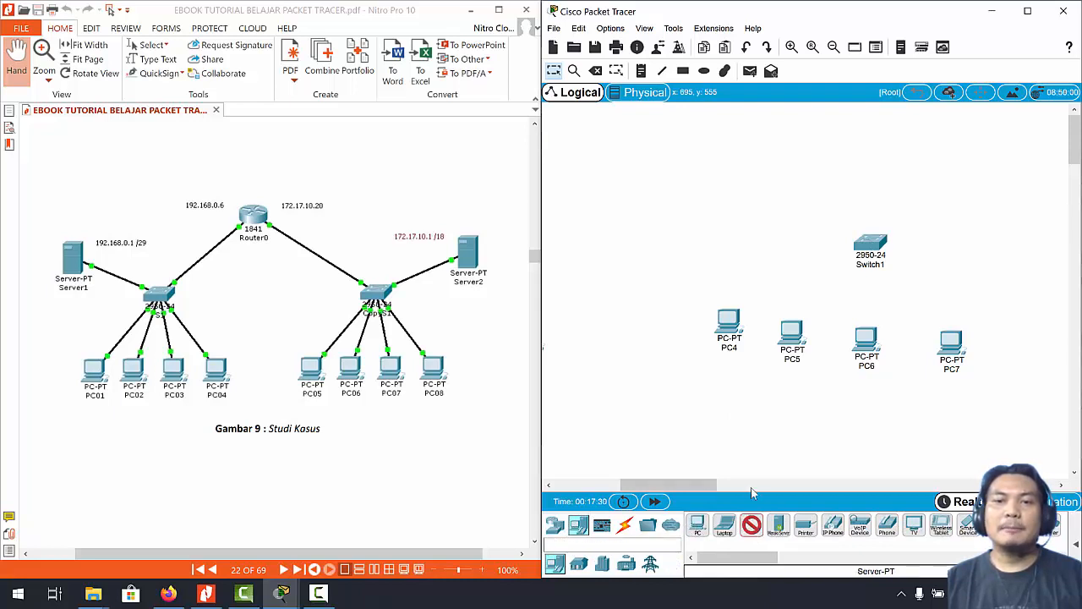
left_click(989, 206)
Step: Connect Switch1 to Server1 with a copper straight-through cable
left_click(624, 525)
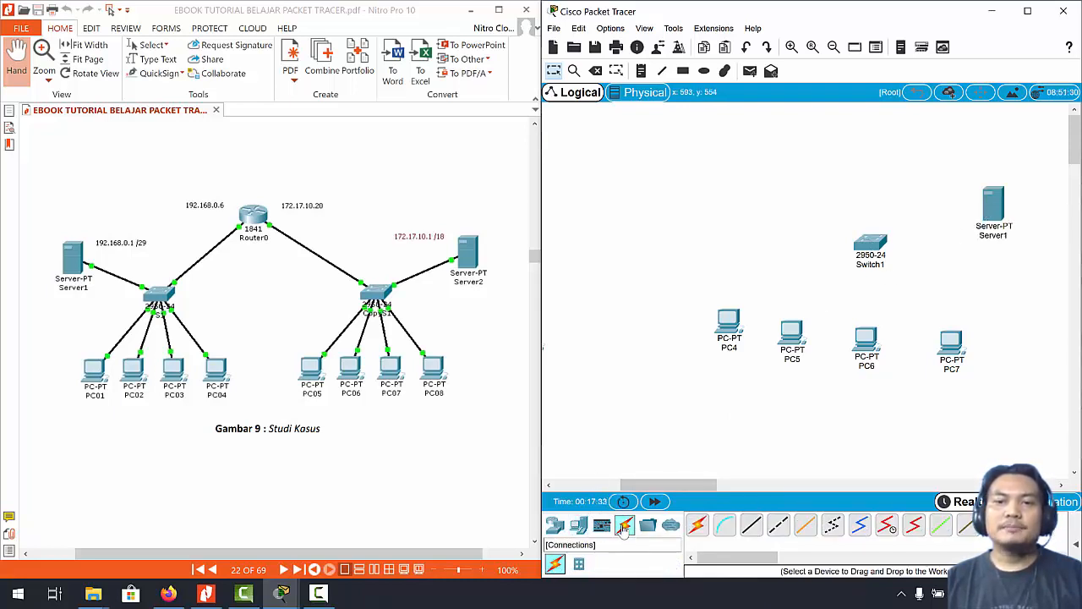
left_click(752, 525)
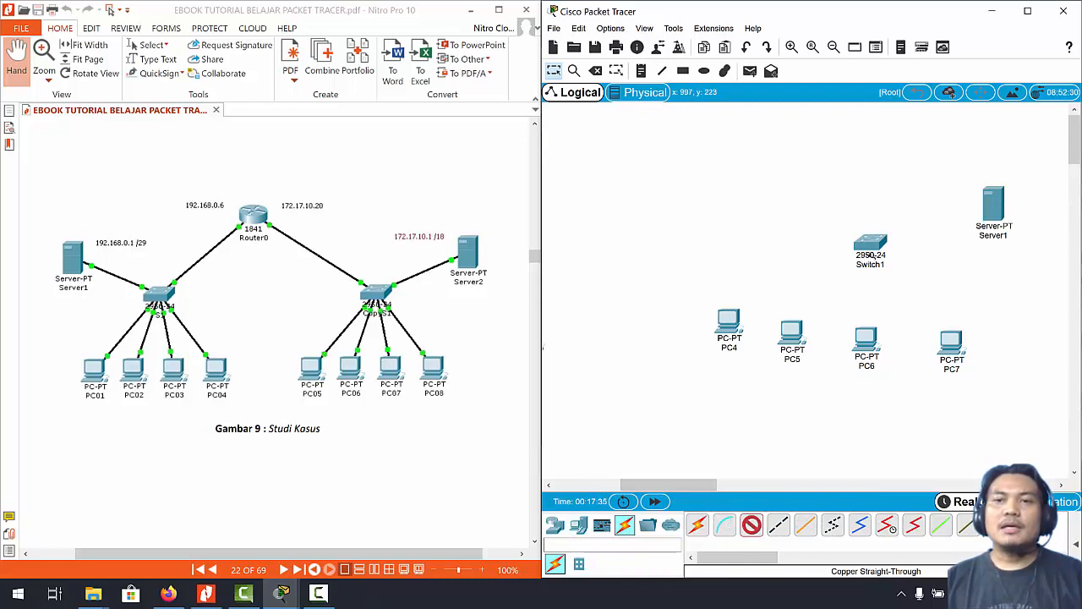
left_click(871, 249)
left_click(915, 267)
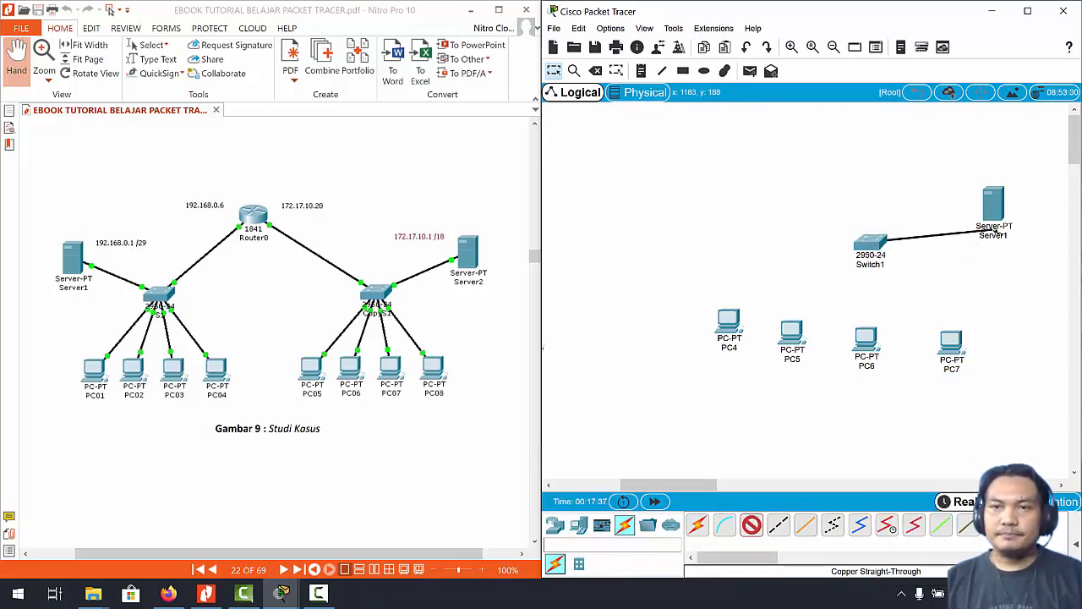
left_click(991, 207)
left_click(1002, 213)
Step: Connect Switch1 to PC4 with a copper straight-through cable
left_click(751, 524)
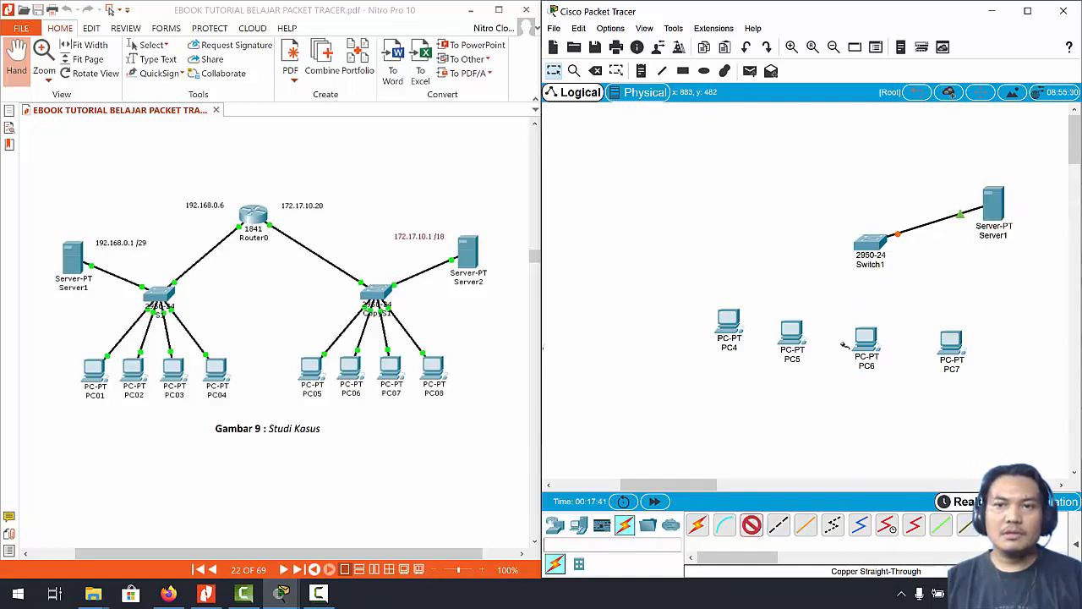
left_click(870, 241)
left_click(901, 272)
left_click(737, 326)
left_click(762, 374)
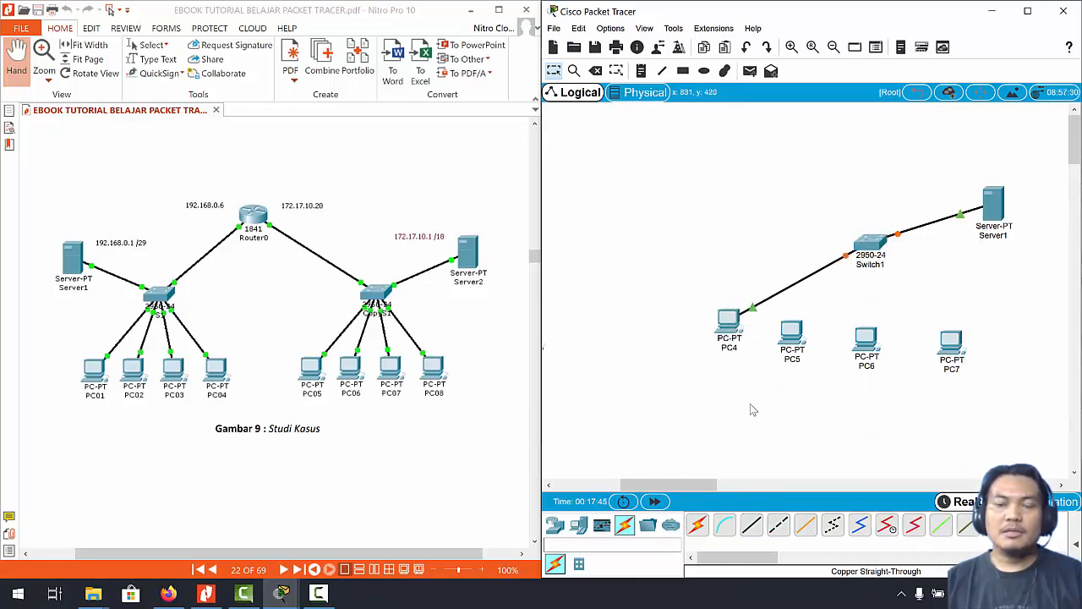
Step: Connect PC5 to FastEthernet0/3 of Switch1 with a copper straight-through cable
left_click(751, 524)
left_click(792, 336)
left_click(841, 386)
left_click(873, 246)
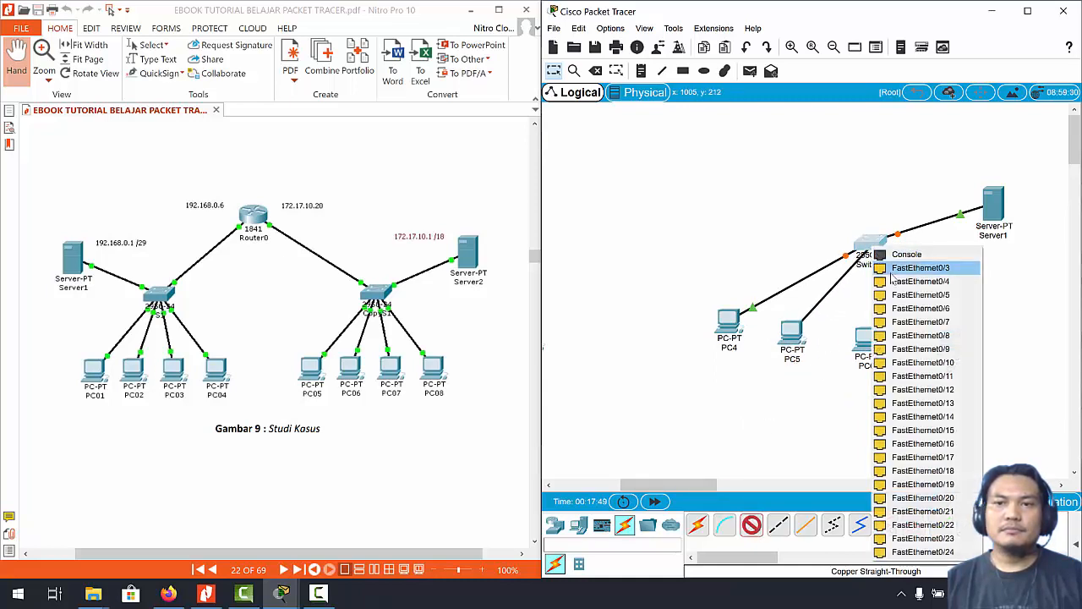
left_click(898, 269)
Step: Connect PC6 to a free FastEthernet port of Switch1 with a copper straight-through cable
left_click(752, 524)
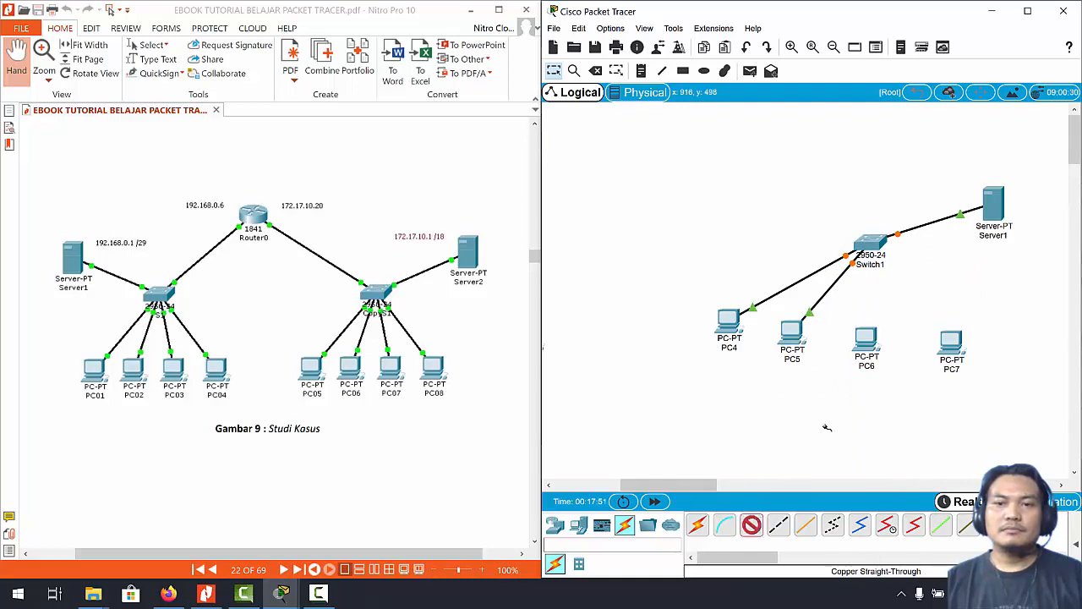
left_click(865, 340)
left_click(903, 389)
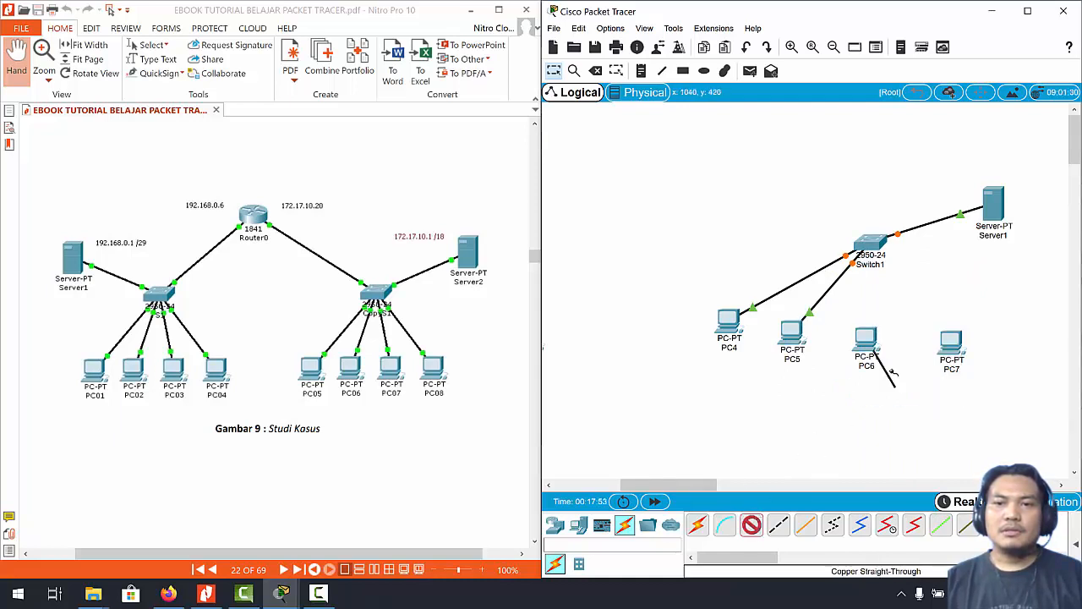
left_click(886, 245)
left_click(918, 257)
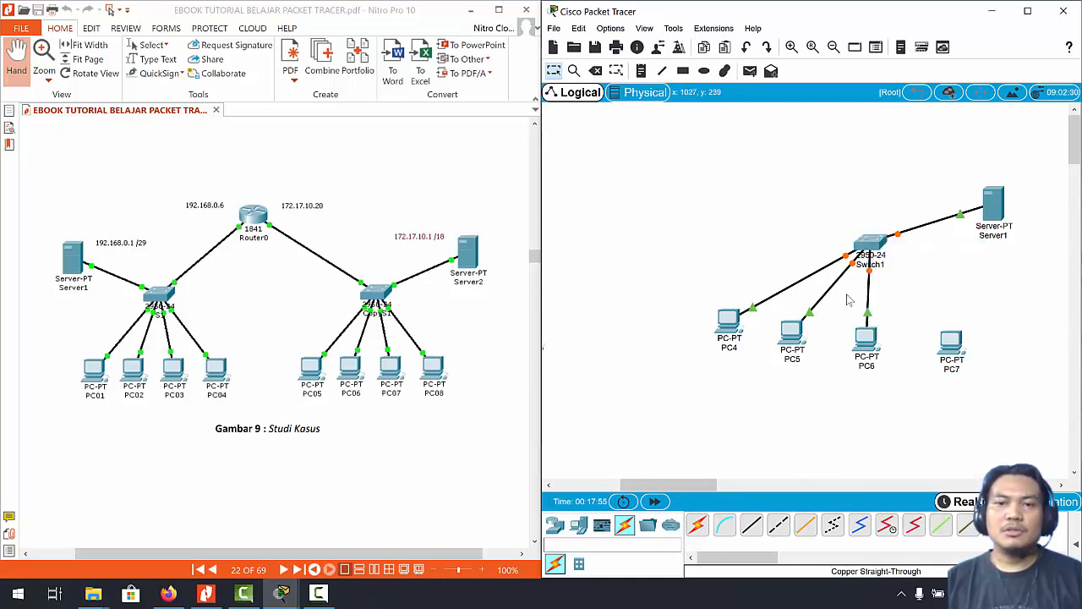
Step: Connect PC7 to a free FastEthernet port of Switch1 with a copper straight-through cable
left_click(751, 524)
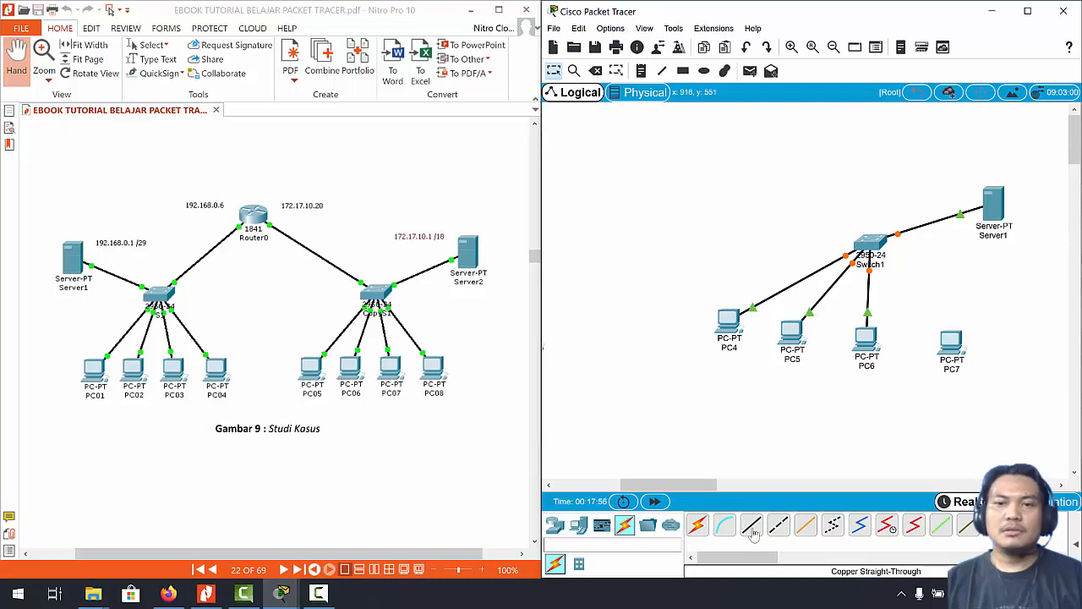
left_click(955, 350)
left_click(987, 397)
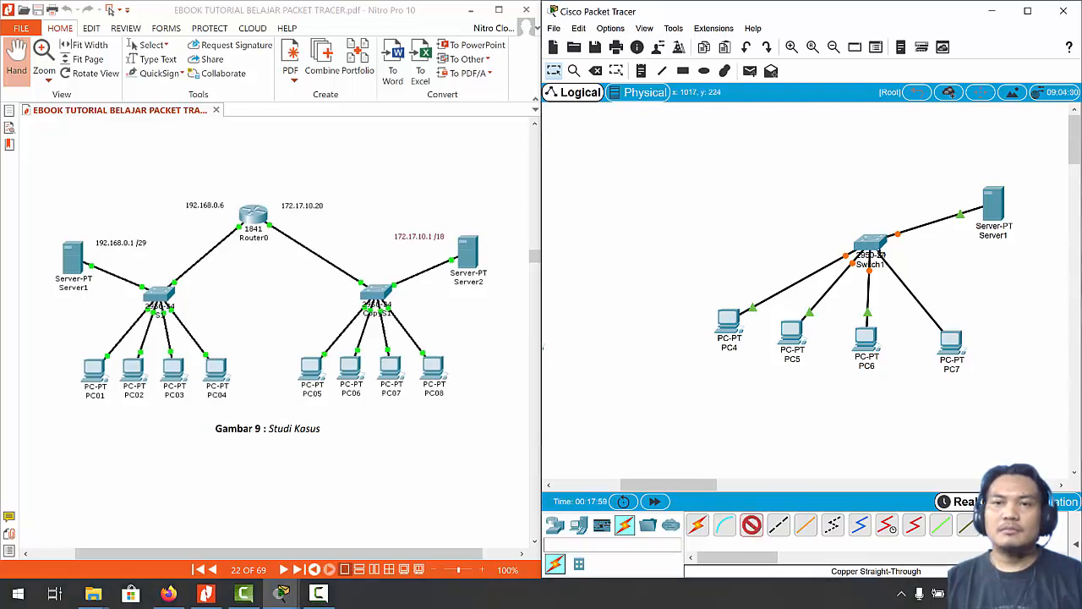
left_click(876, 243)
left_click(925, 263)
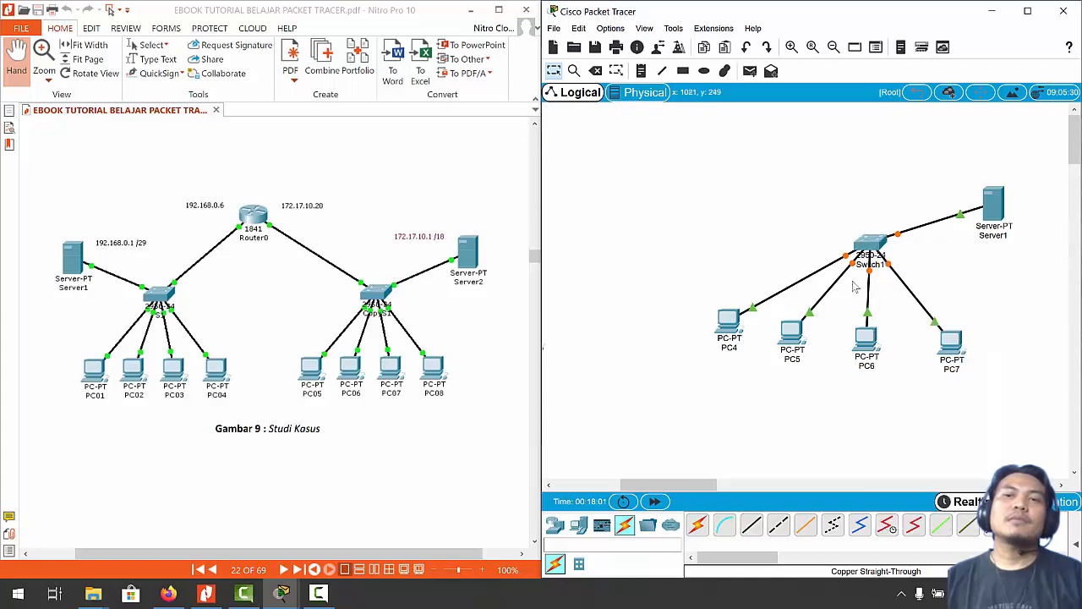
Step: Move Server1 slightly down and farther to the right of Switch1 in the second LAN
scroll(677, 365, "down", 1)
scroll(696, 331, "up", 1)
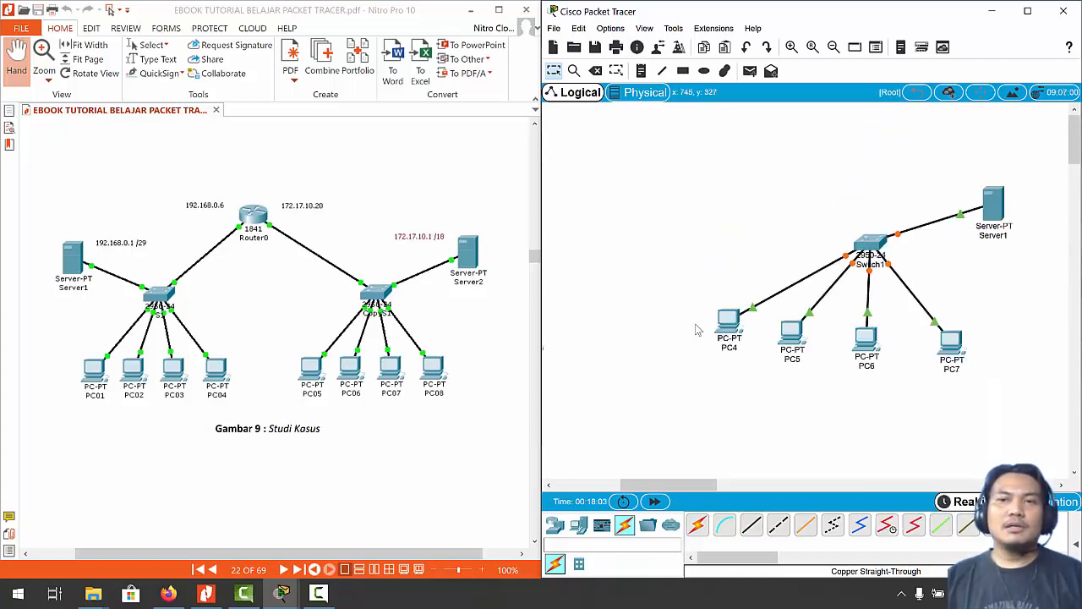
left_click_drag(690, 485, 623, 484)
left_click_drag(676, 484, 712, 485)
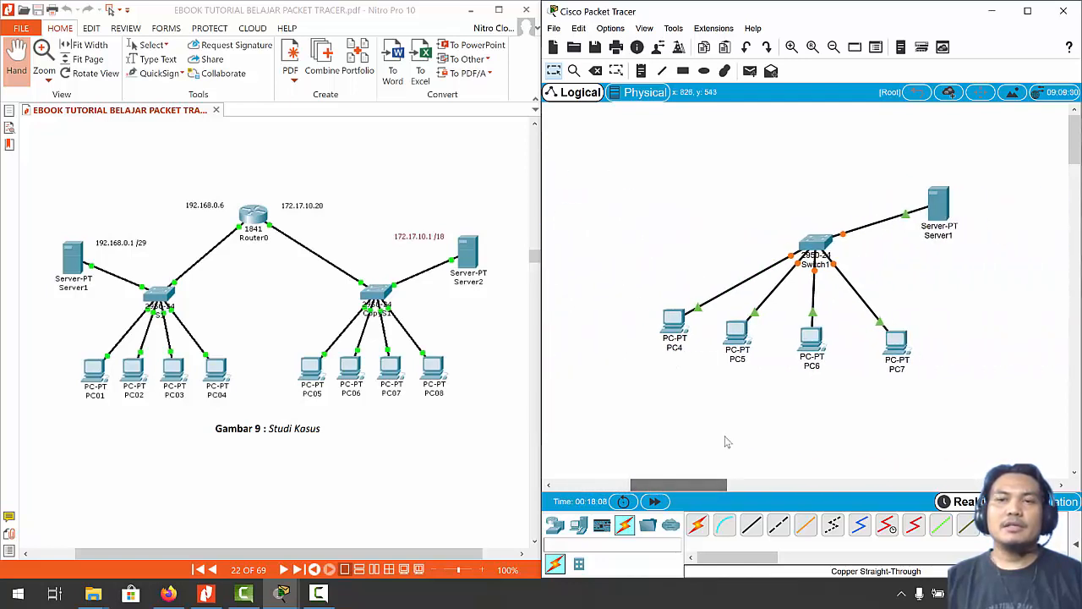
left_click_drag(939, 213, 963, 221)
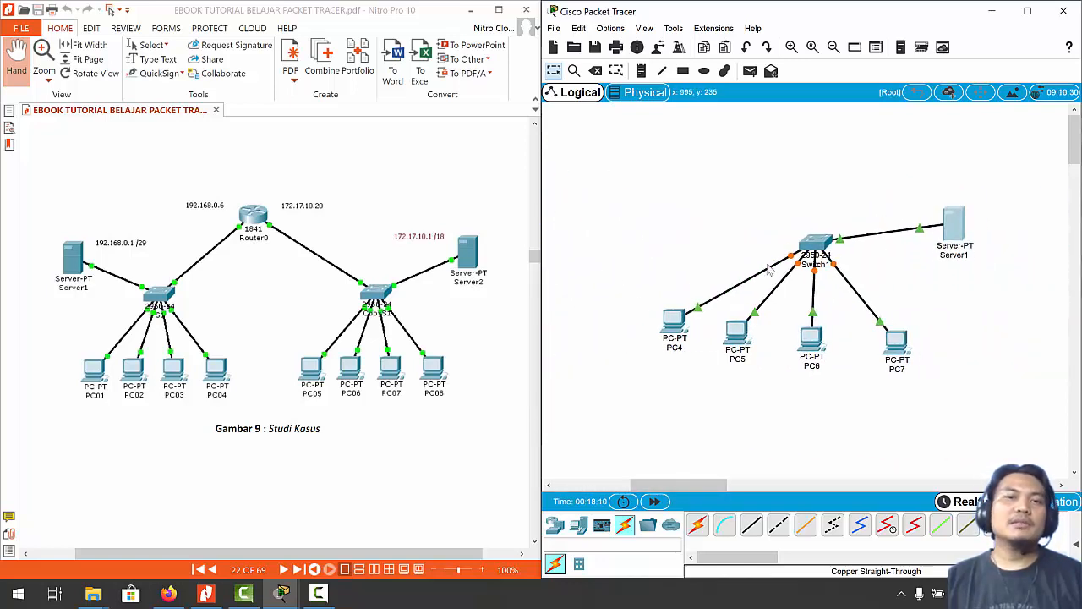
left_click_drag(674, 489, 598, 487)
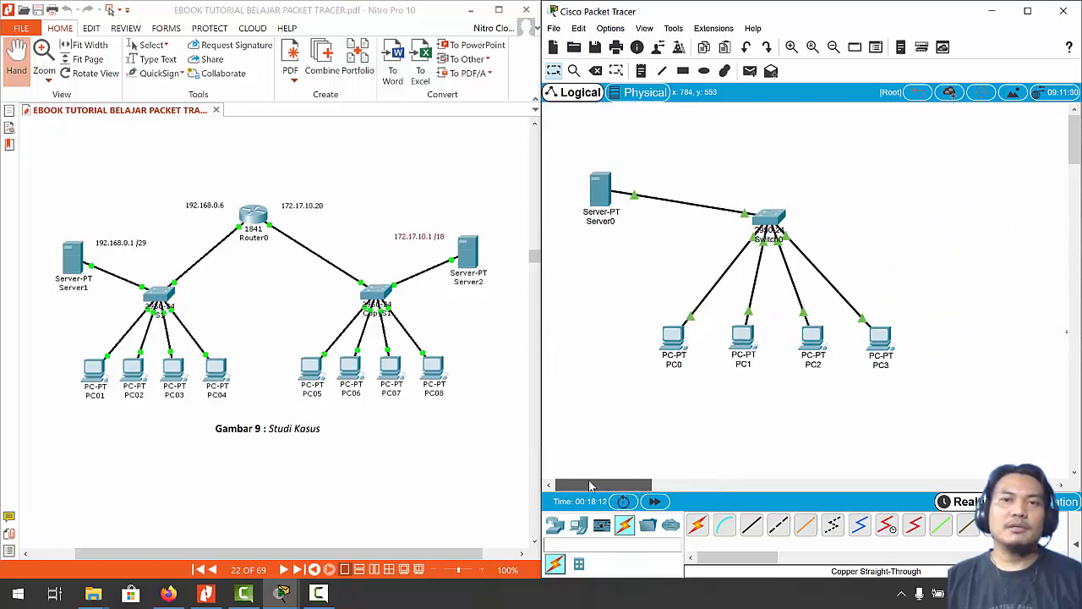
Step: Add a text note reading "Kelas C" below the PCs of the first LAN
left_click(641, 71)
left_click(645, 418)
type("Kelas C")
Step: Add a text note reading "Kelas B" below the PCs of the second LAN
left_click_drag(639, 485, 719, 481)
left_click(764, 399)
type("Kela")
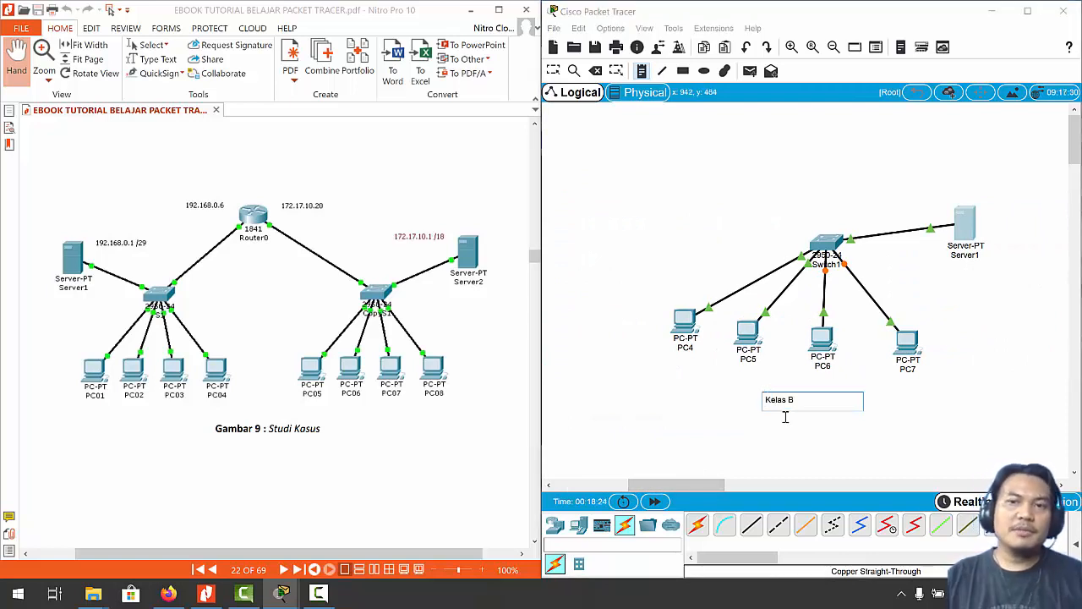
left_click(893, 429)
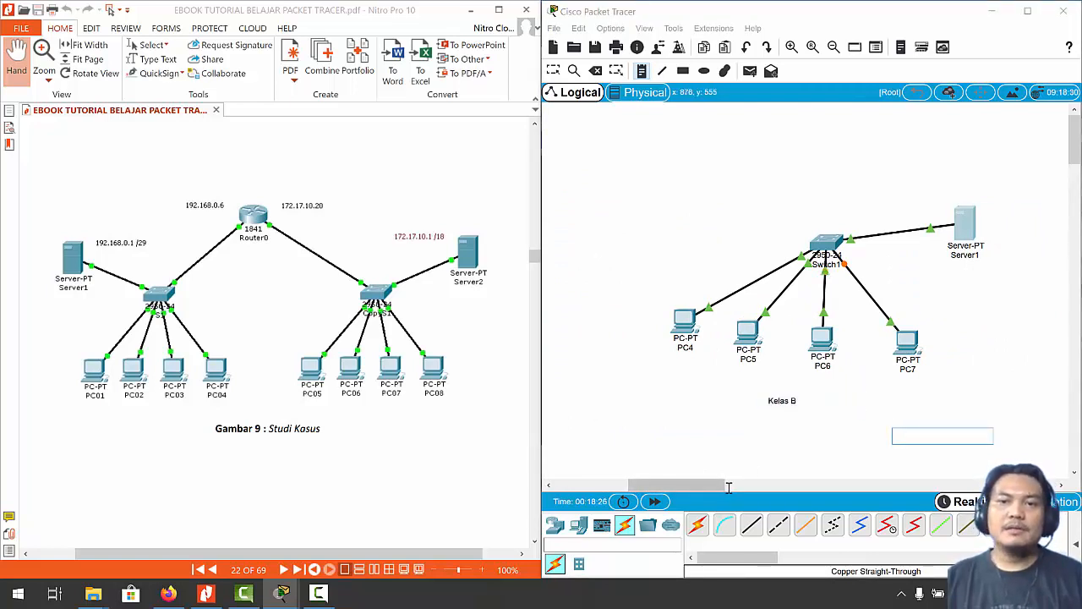
Step: Place a 2621XM router between the two LANs, above the level of their switches
mouse_move(695, 483)
left_mouse_down()
mouse_move(654, 479)
mouse_move(697, 479)
mouse_move(677, 475)
left_mouse_up()
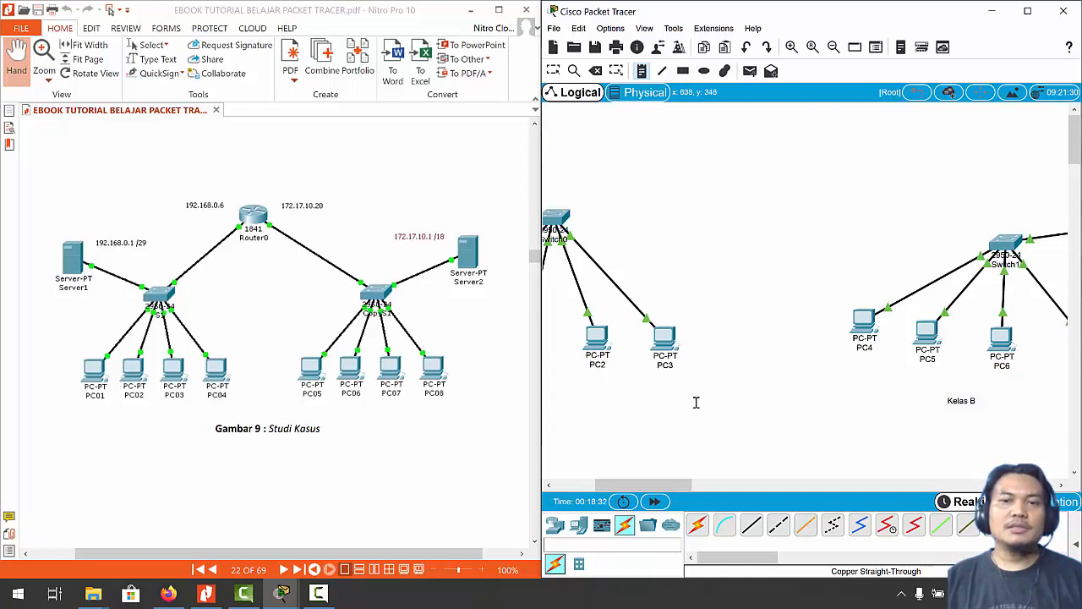
left_click(556, 526)
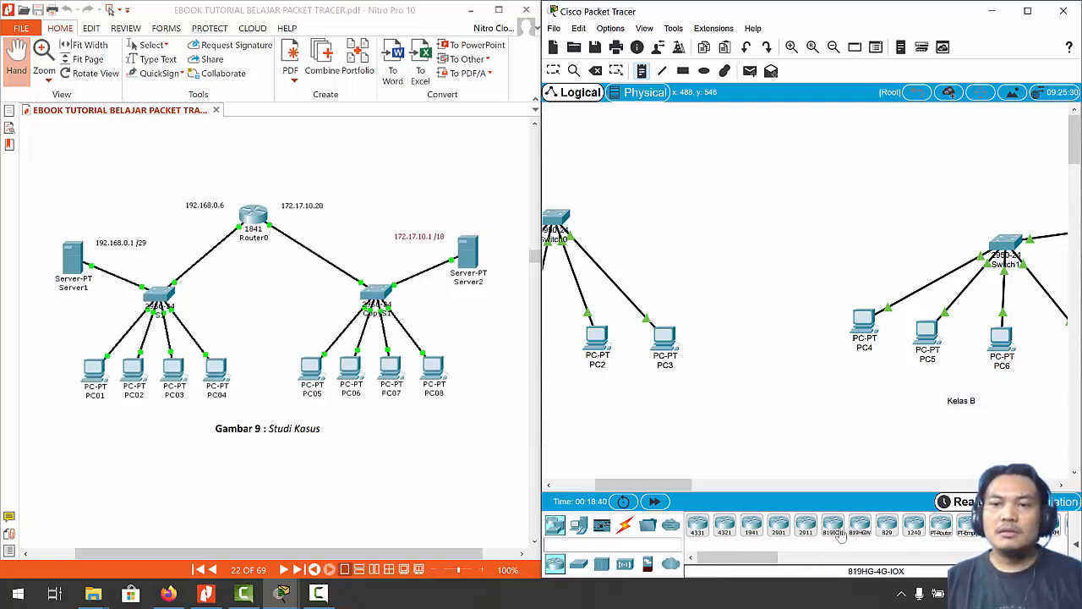
left_click(1049, 527)
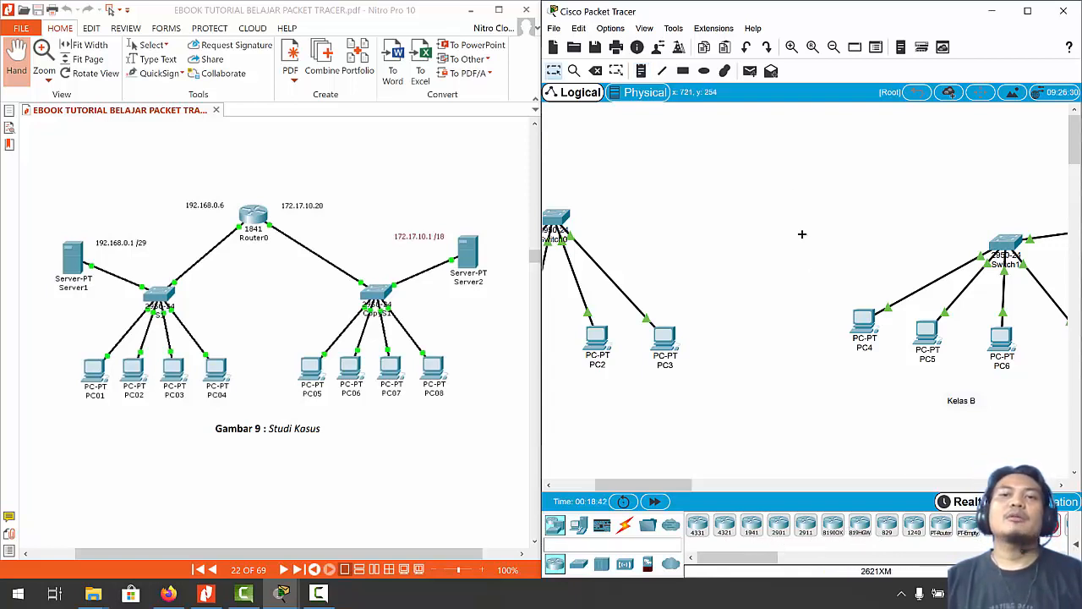
left_click(769, 157)
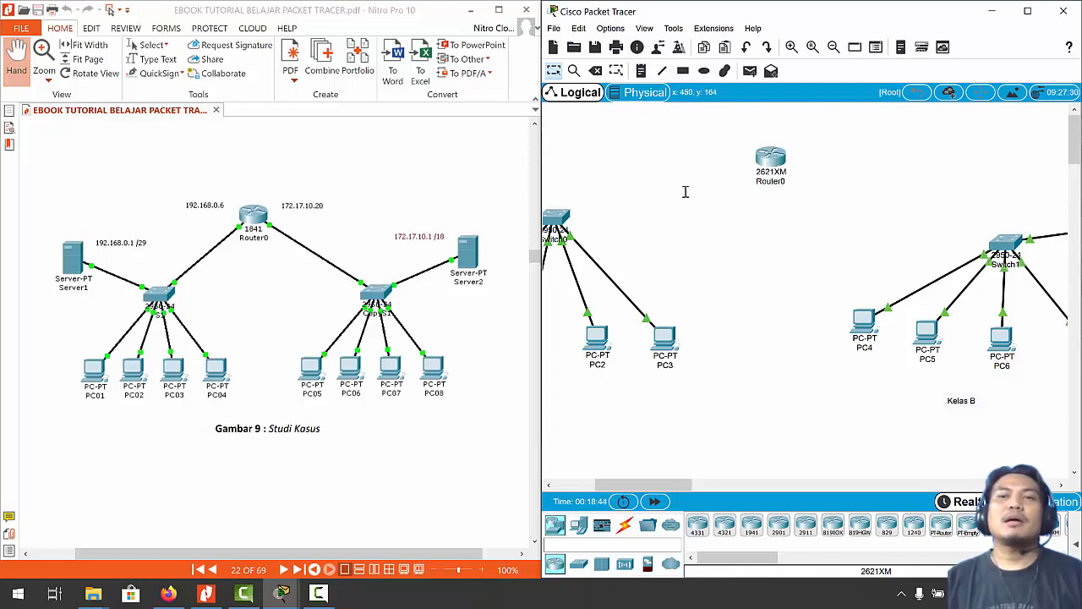